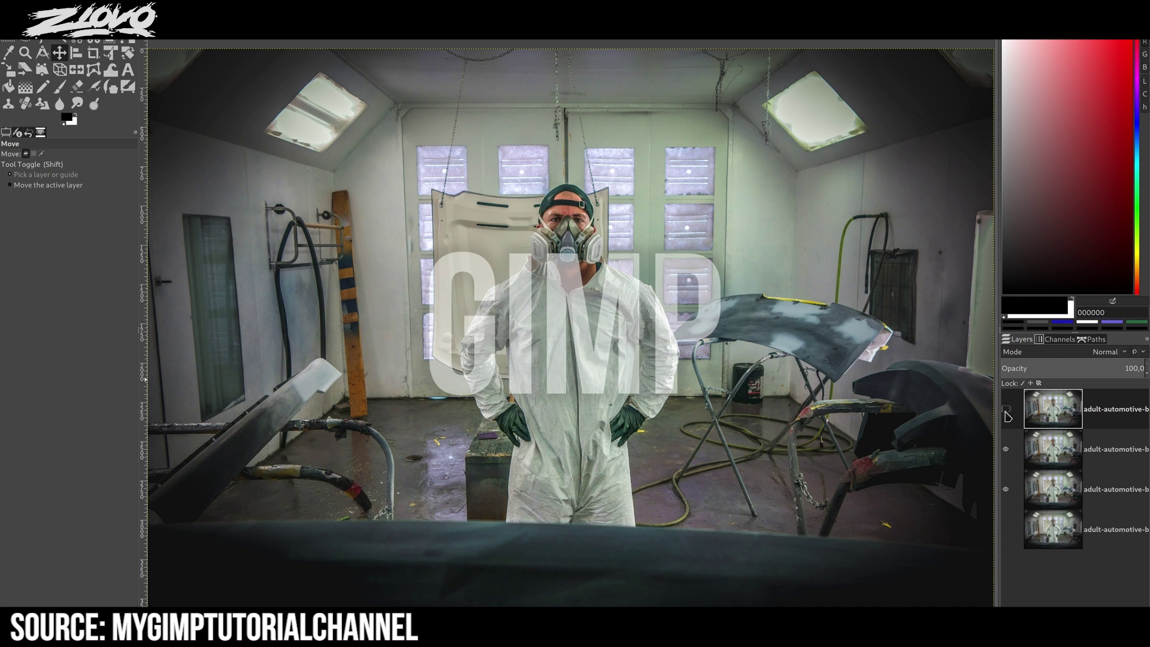
Select the second photo layer and set its blend mode to Luminance
click(1053, 459)
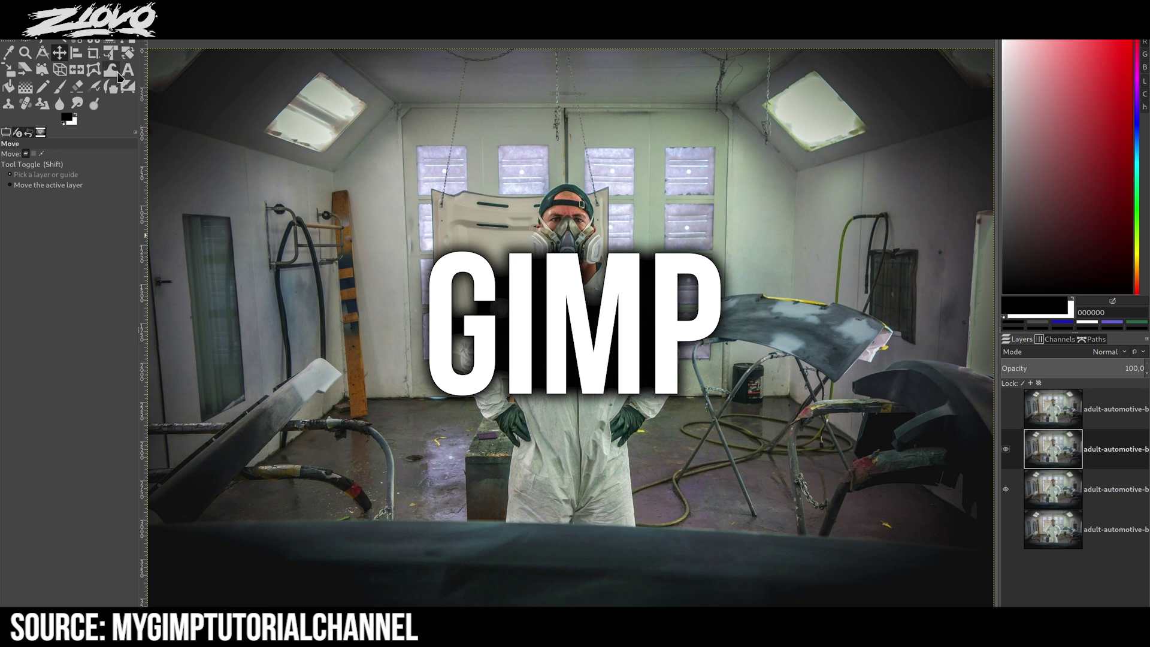
click(1093, 354)
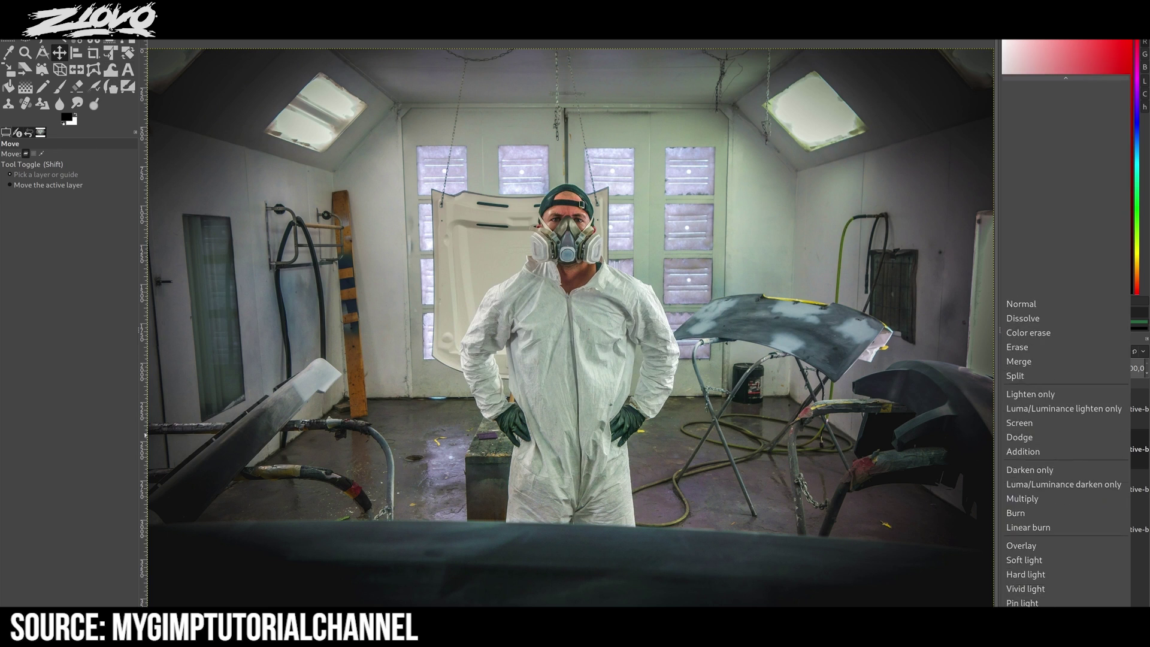
scroll(1066, 341, down, 5)
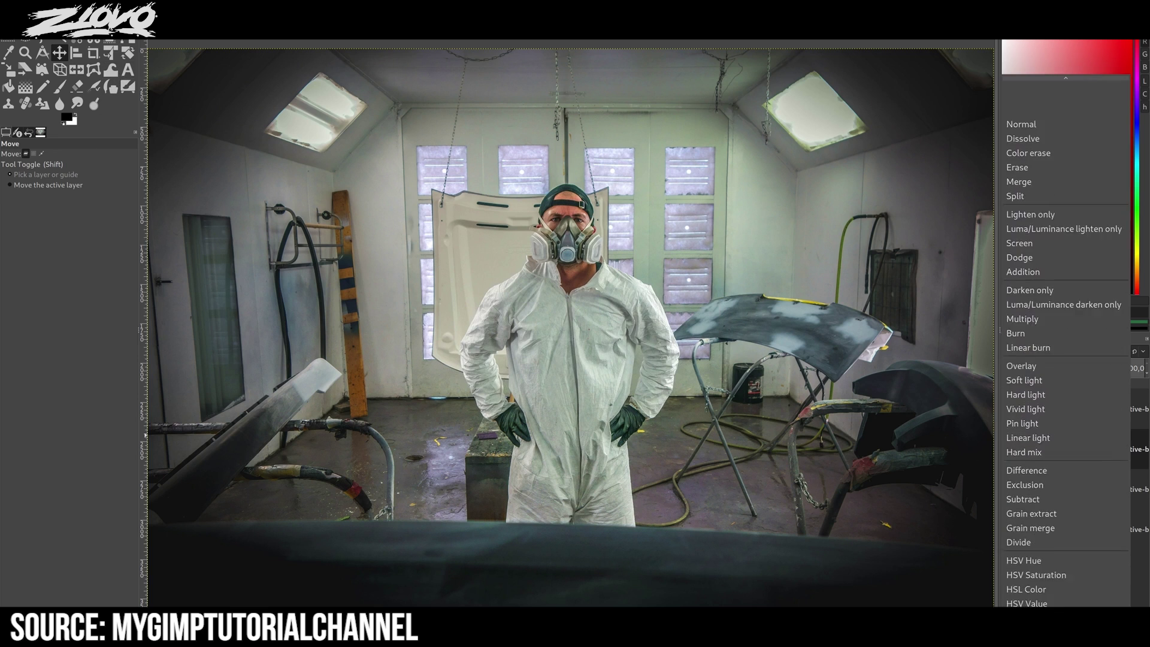
click(1118, 436)
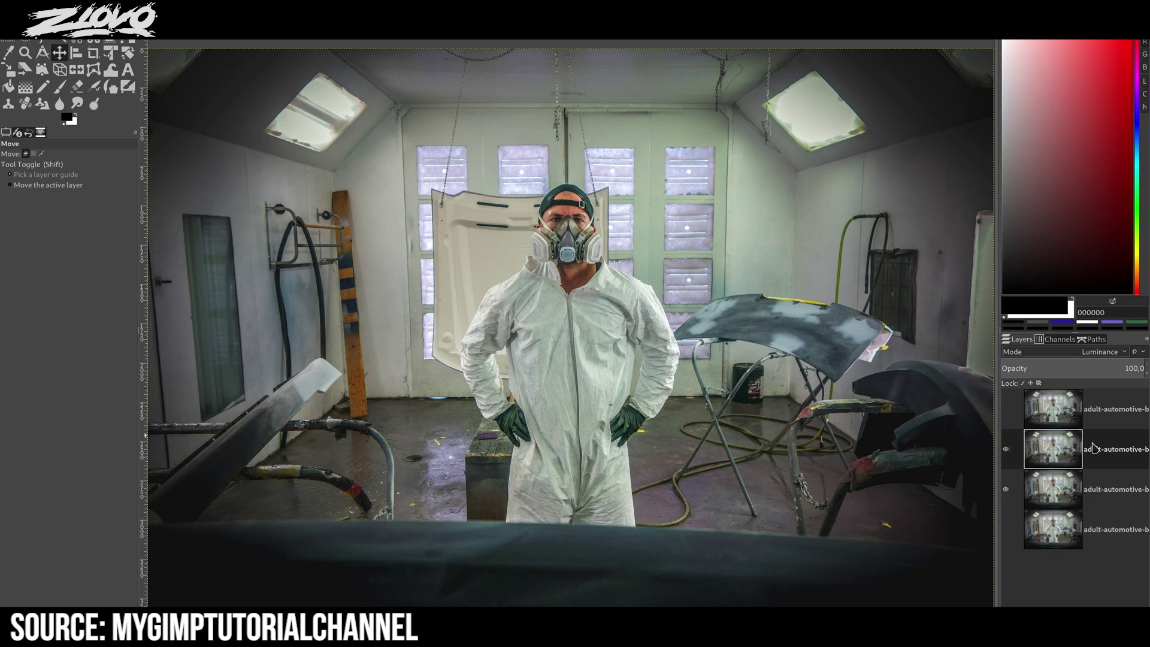
Apply a Curves S-curve, pulling shadows down and lifting highlights for stronger contrast
click(154, 30)
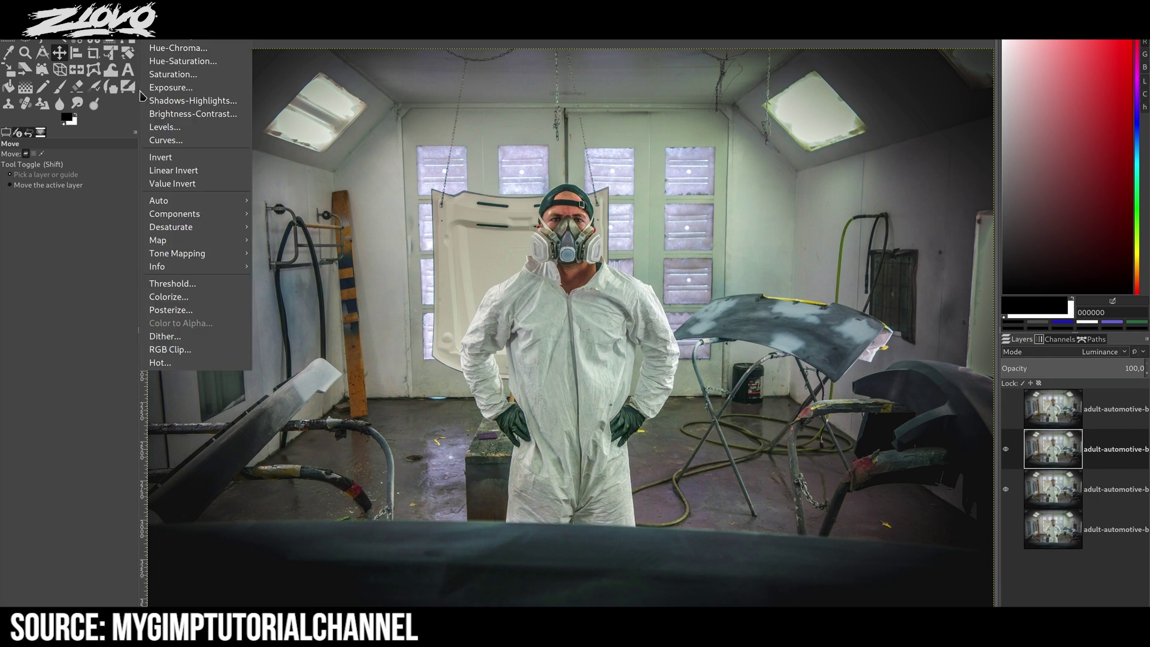
click(165, 141)
drag(303, 130, 842, 137)
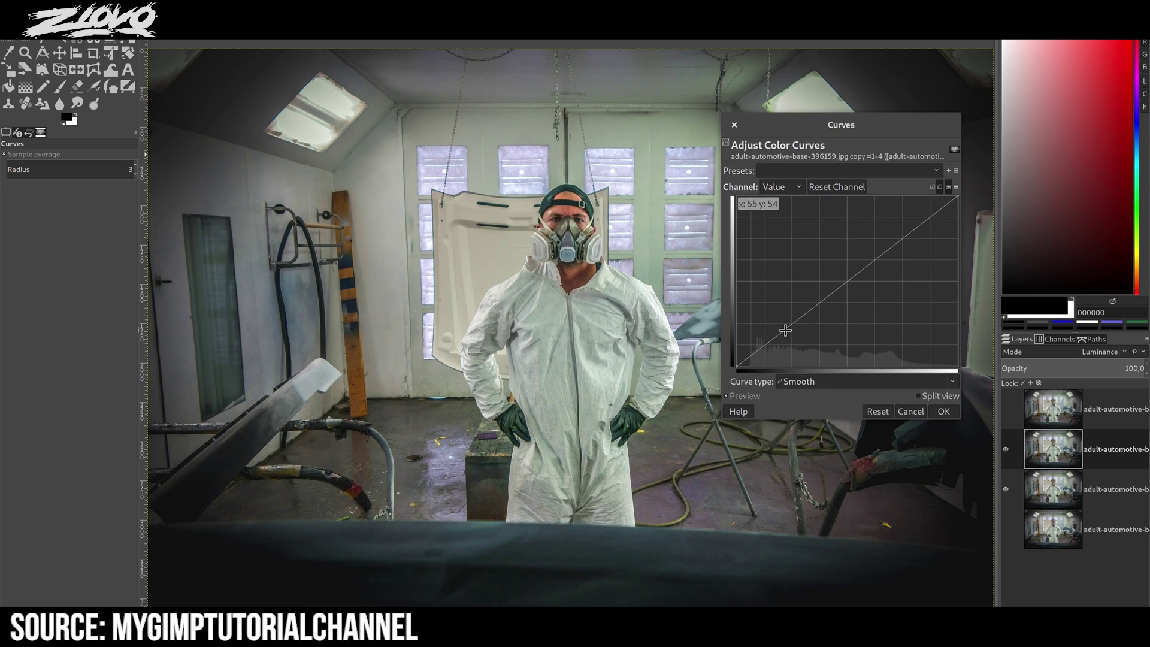
drag(785, 330, 798, 341)
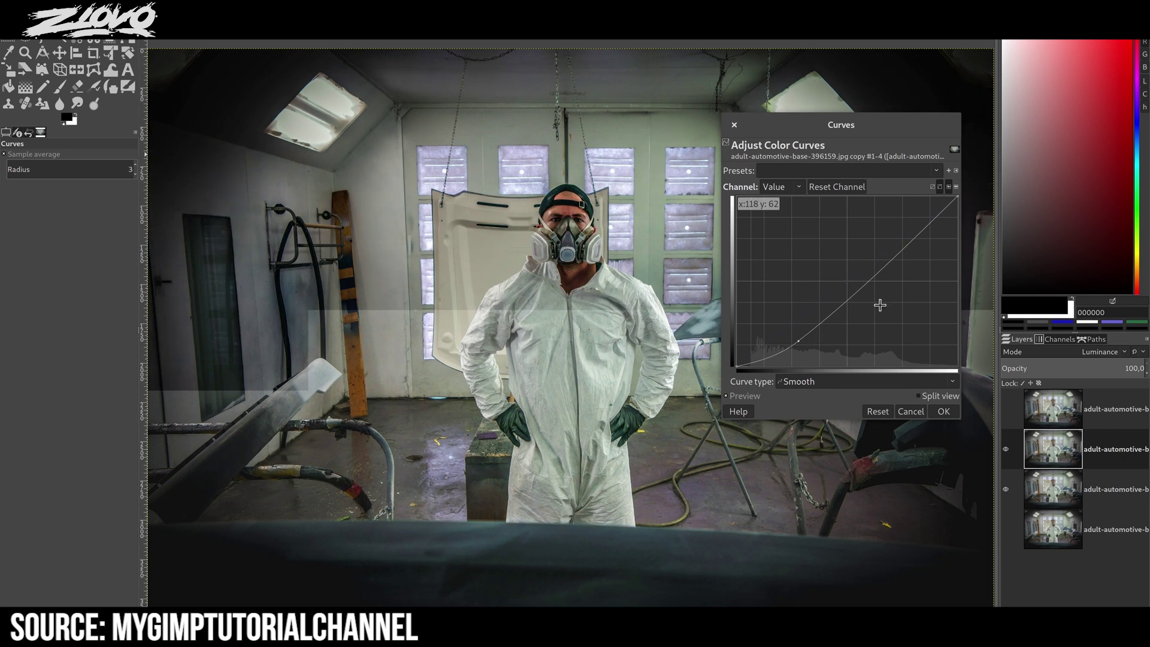
drag(904, 247, 904, 218)
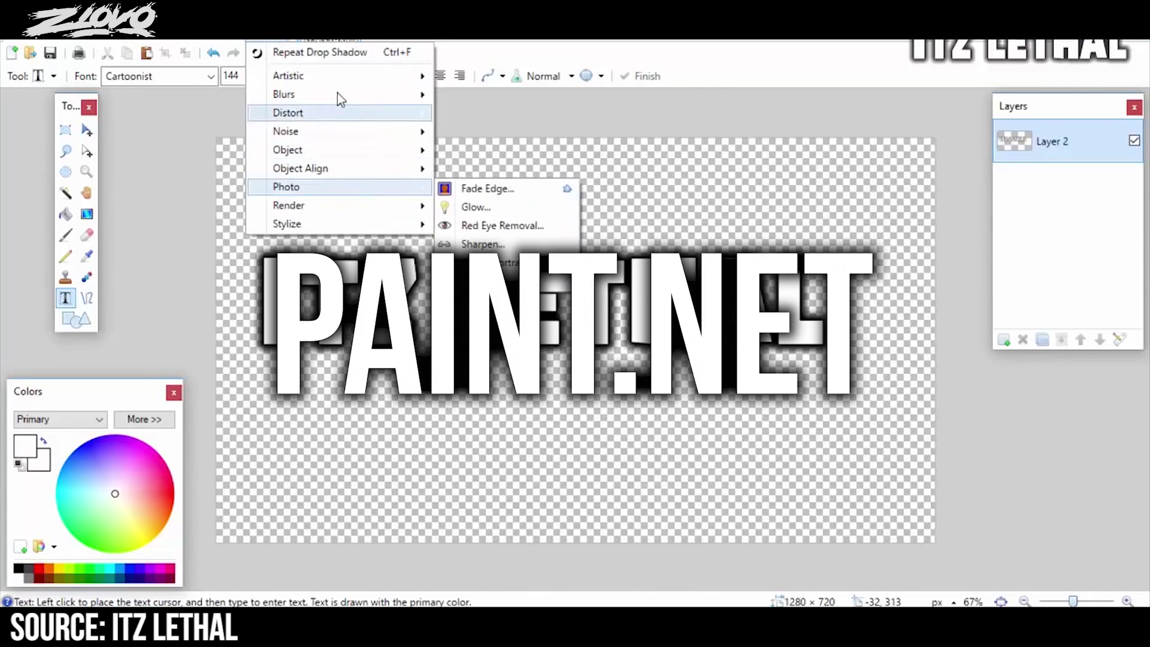
Apply Distort > TubeOblique to the ITZ LETHAL text and move its settings aside to preview
mouse_move(329, 115)
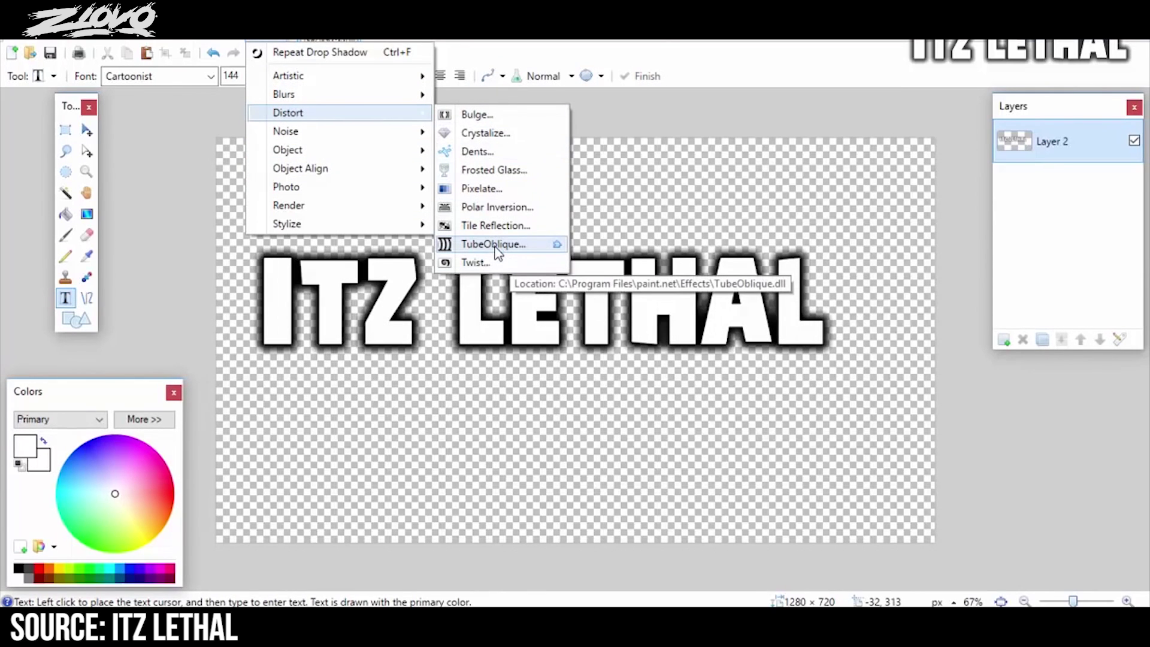
click(495, 247)
drag(542, 160, 956, 88)
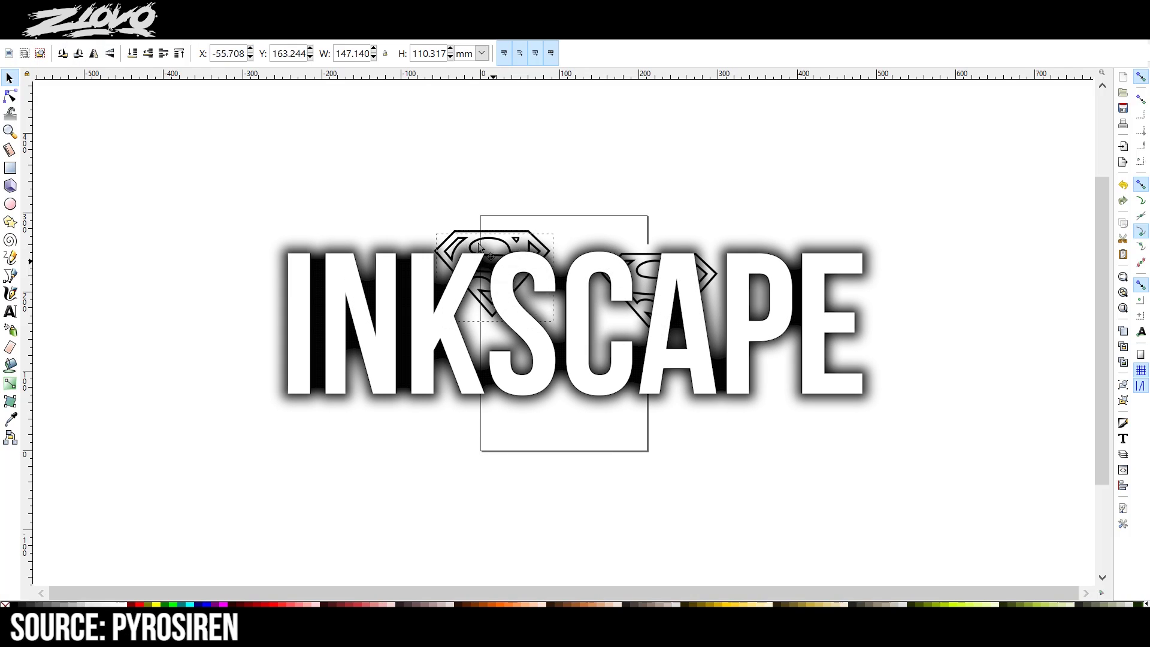
Drag the Superman logo onto the page and delete the extra duplicate logo
drag(492, 311, 502, 406)
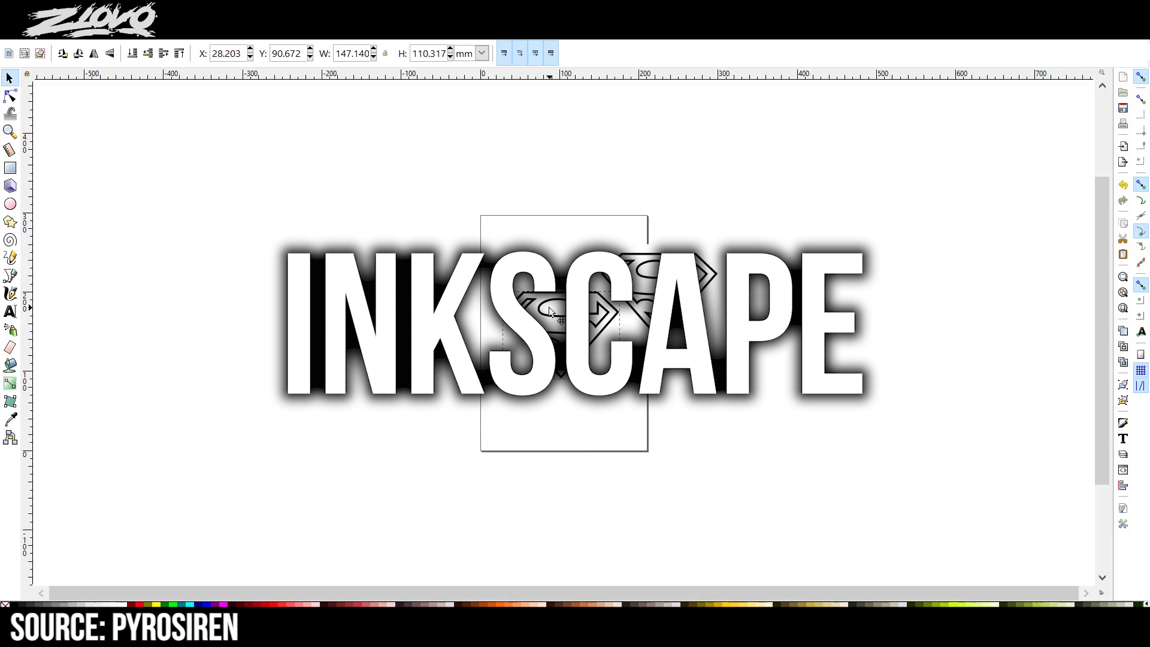
right_click(720, 267)
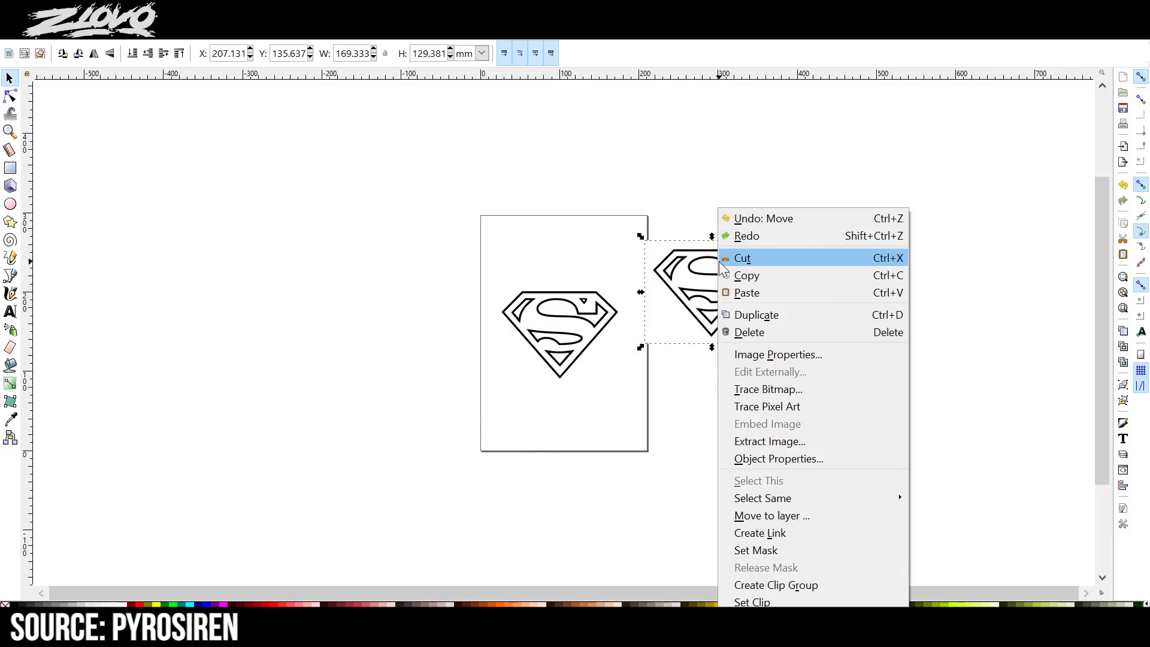
click(749, 332)
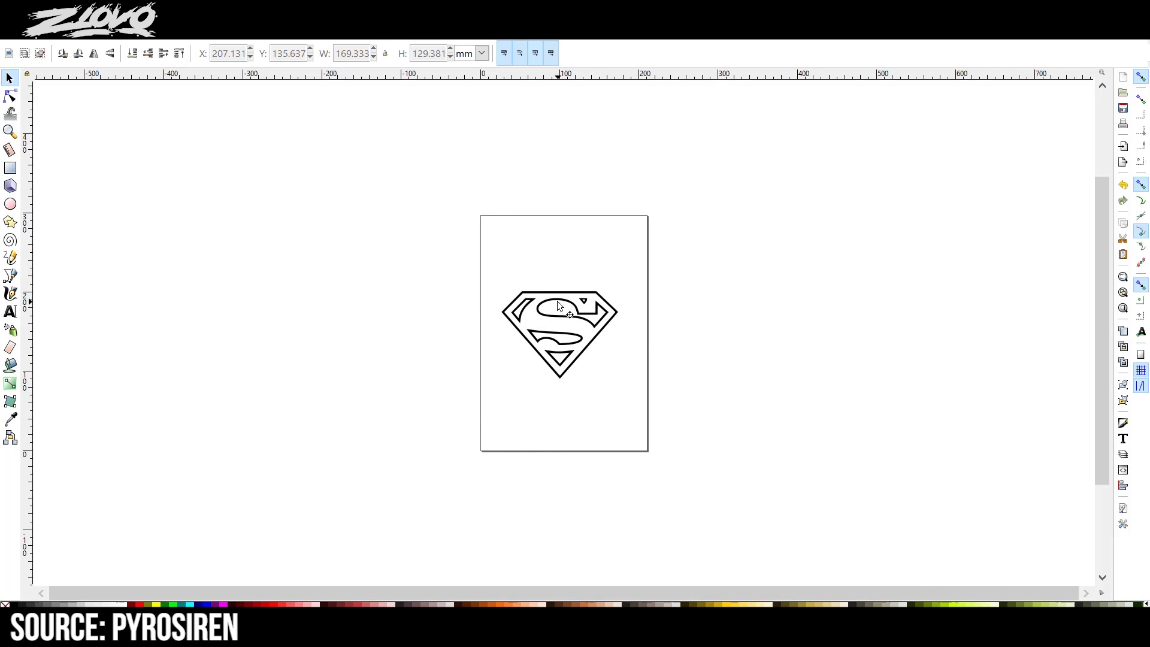
scroll(495, 362, up, 2)
scroll(494, 362, up, 10)
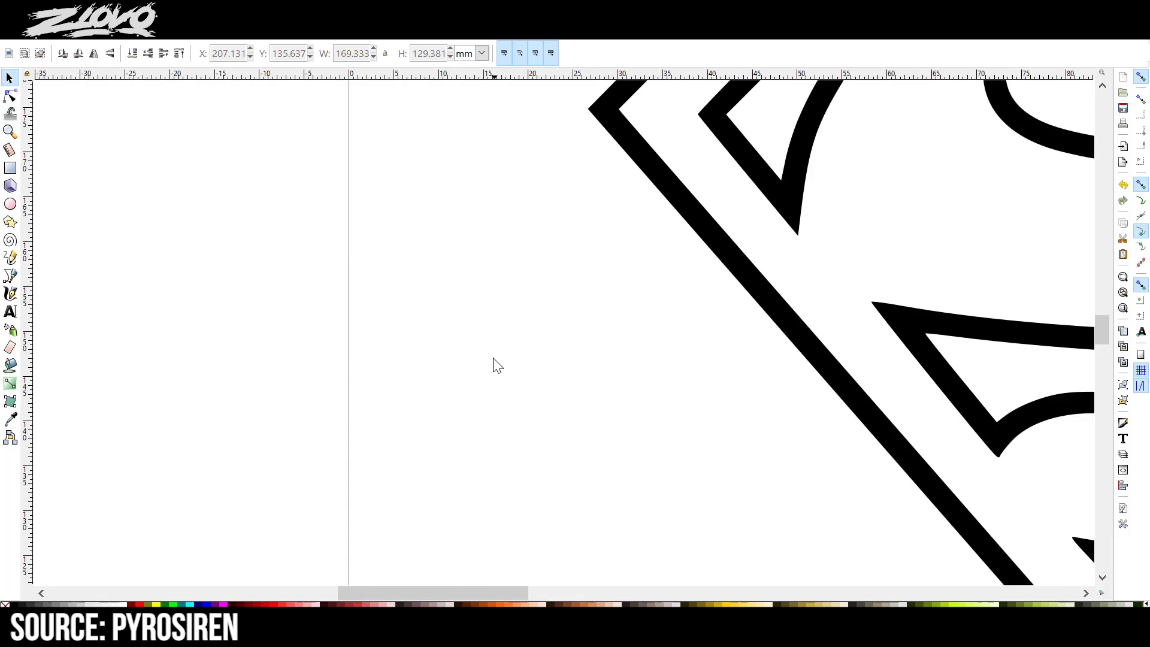
scroll(475, 585, down, 3)
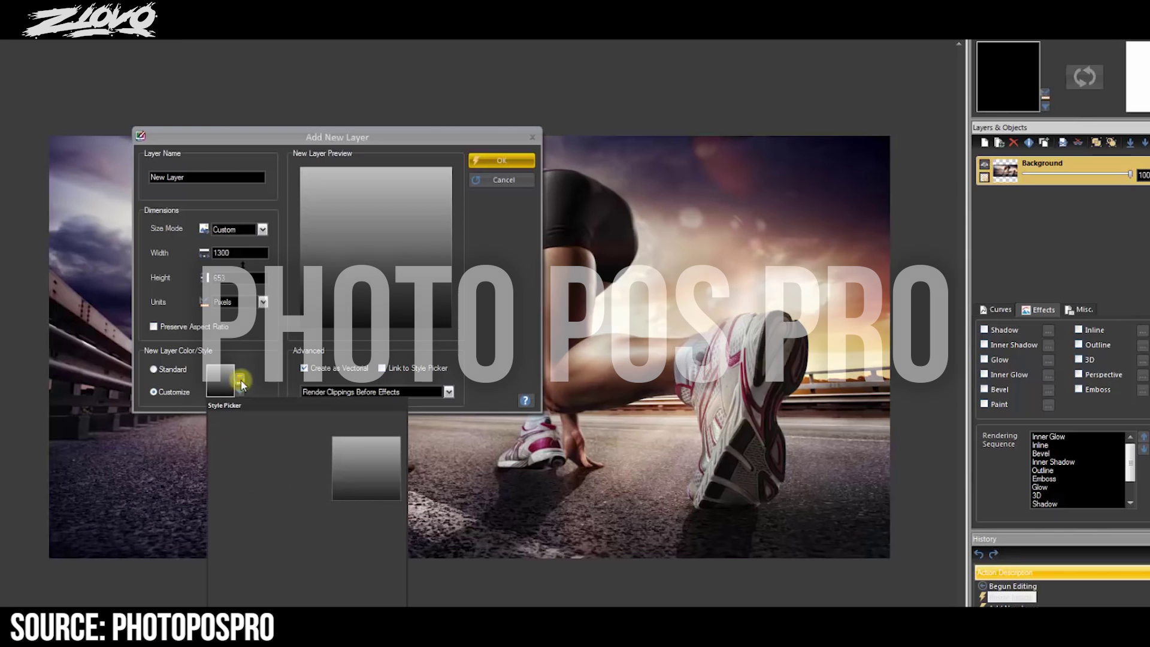
Set the new layer's fill style to a three-colour gradient
click(300, 458)
click(271, 533)
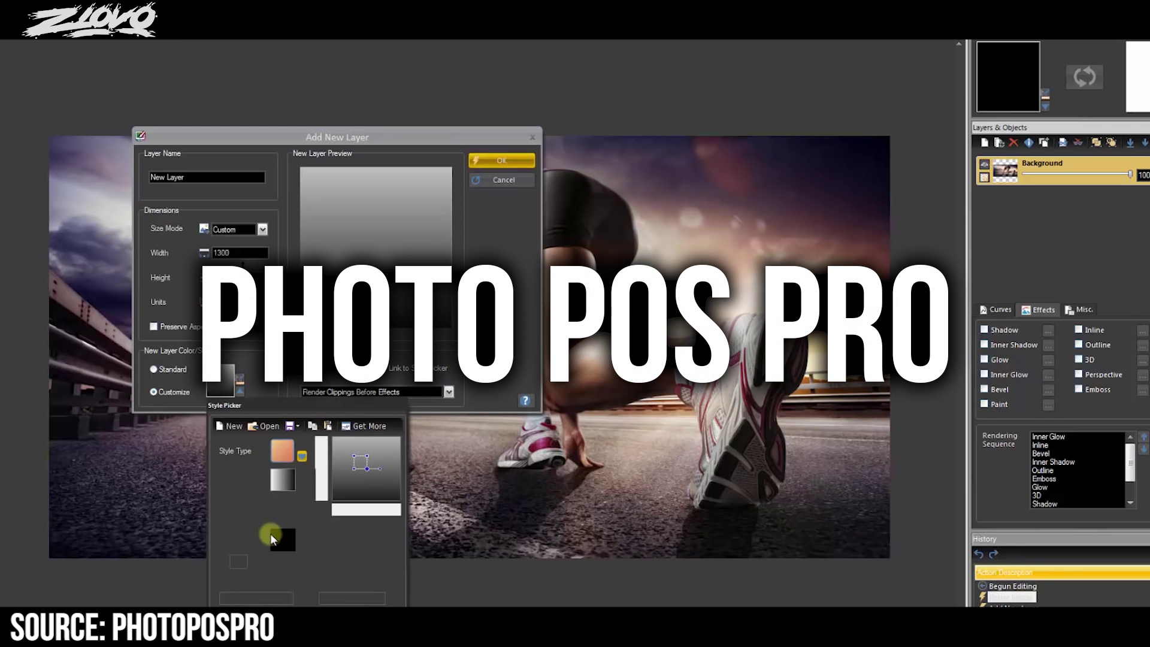
click(302, 486)
click(305, 532)
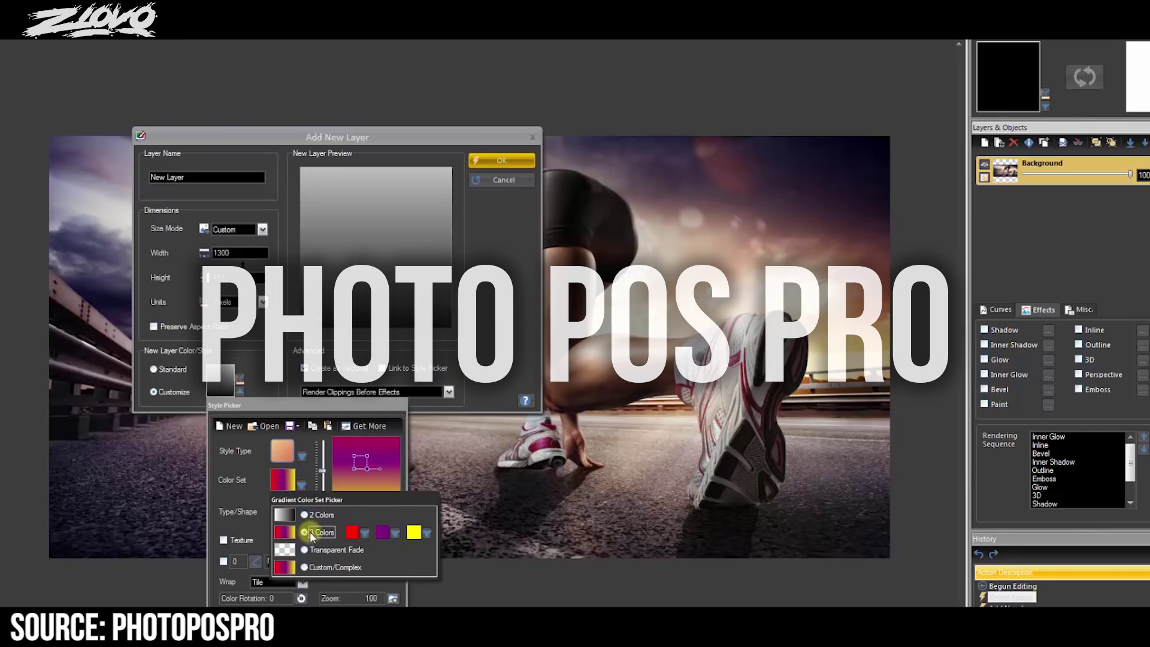
Set the gradient stops to light, neutral and dark greys, then create the layer below Background
click(352, 532)
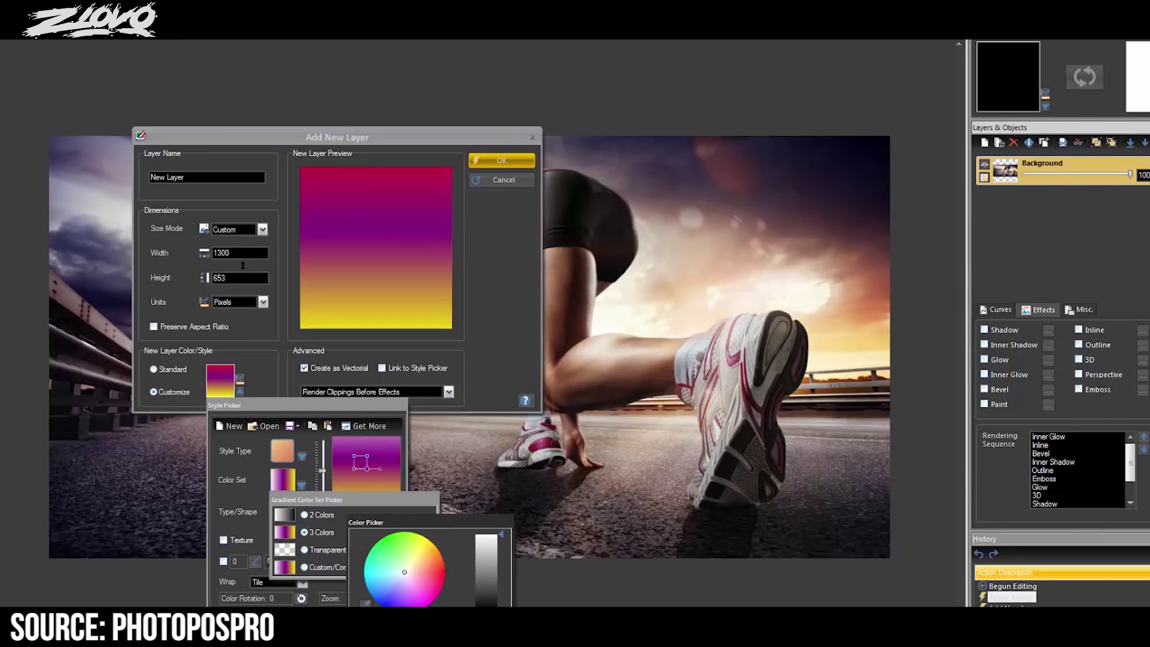
click(366, 531)
click(387, 552)
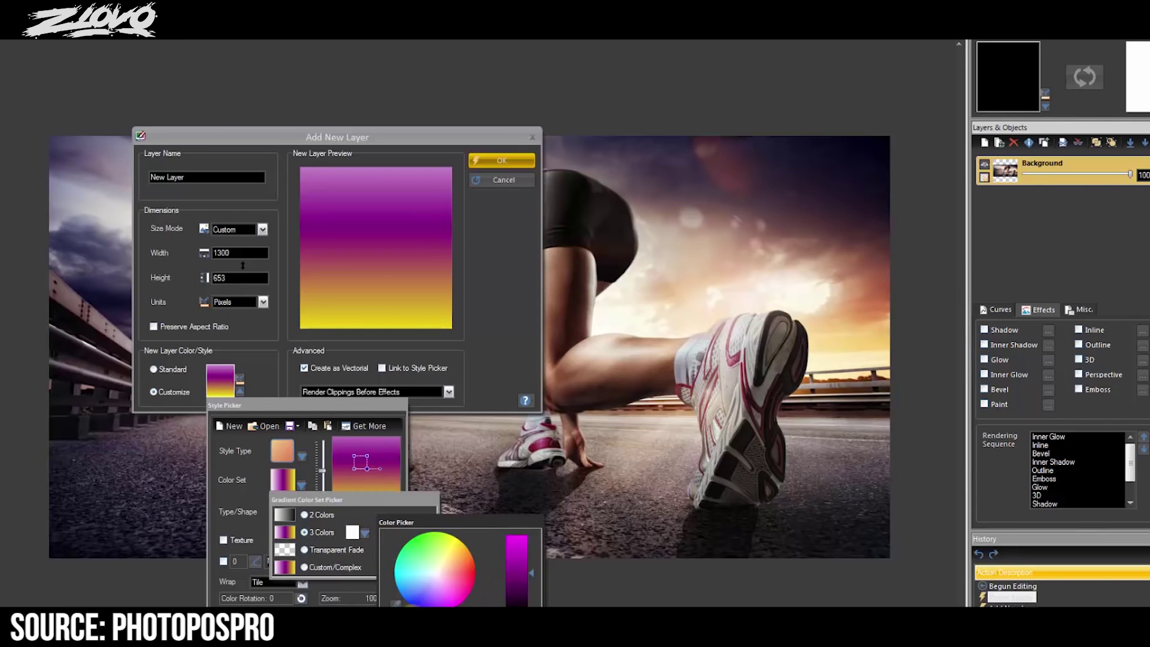
click(435, 572)
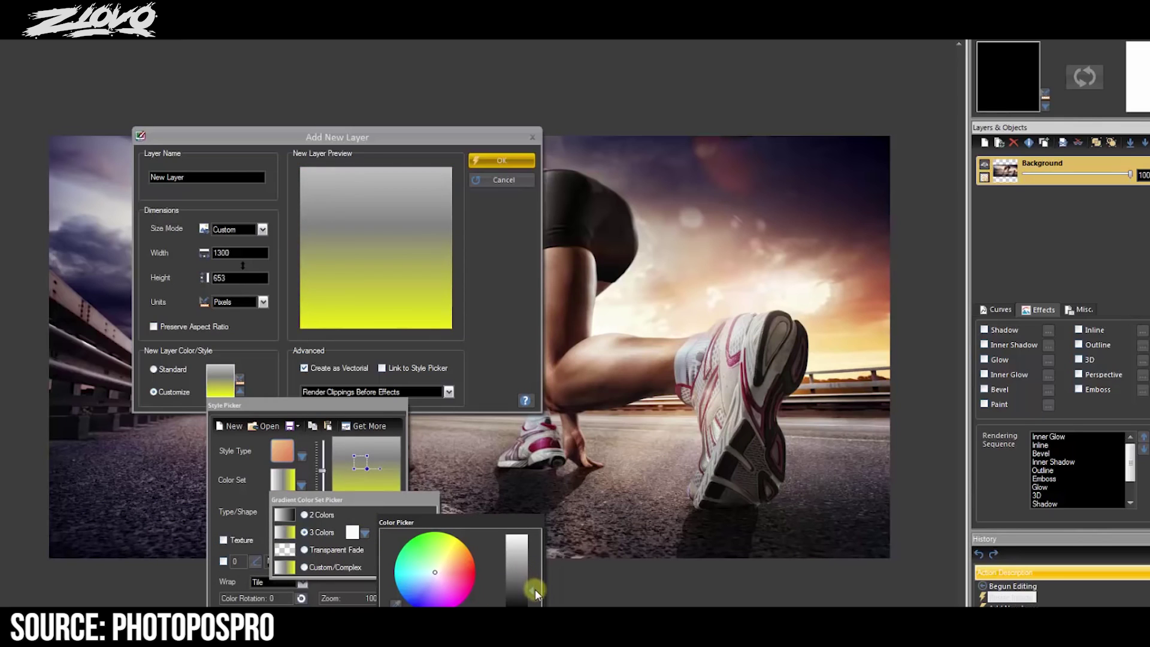
click(535, 588)
click(384, 532)
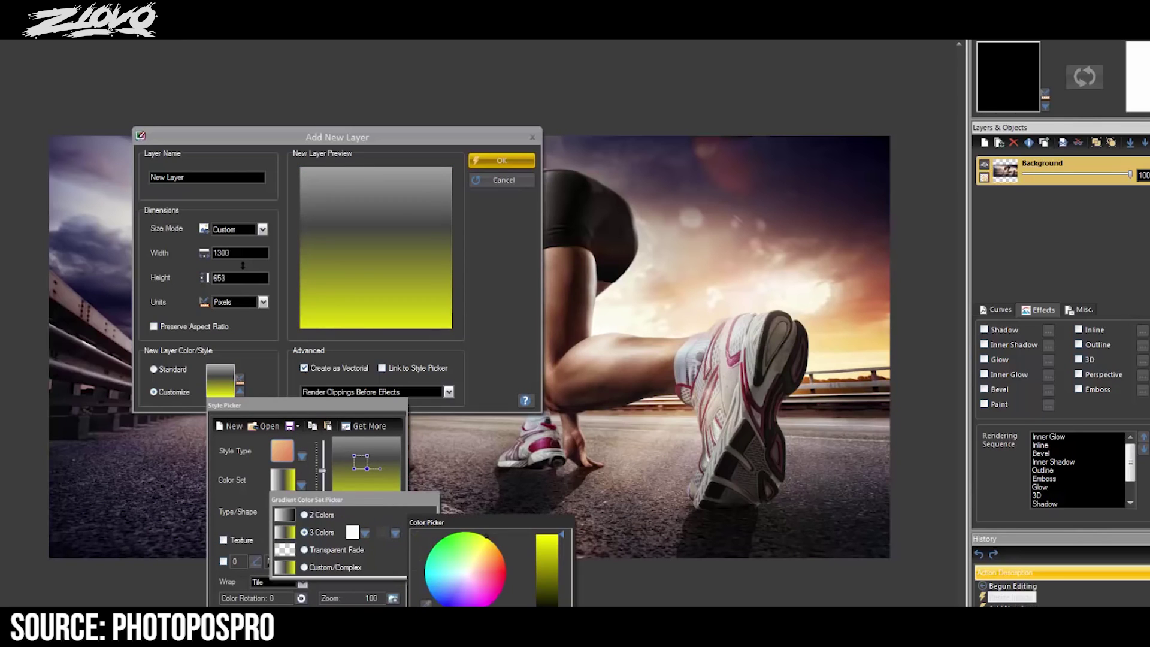
click(380, 521)
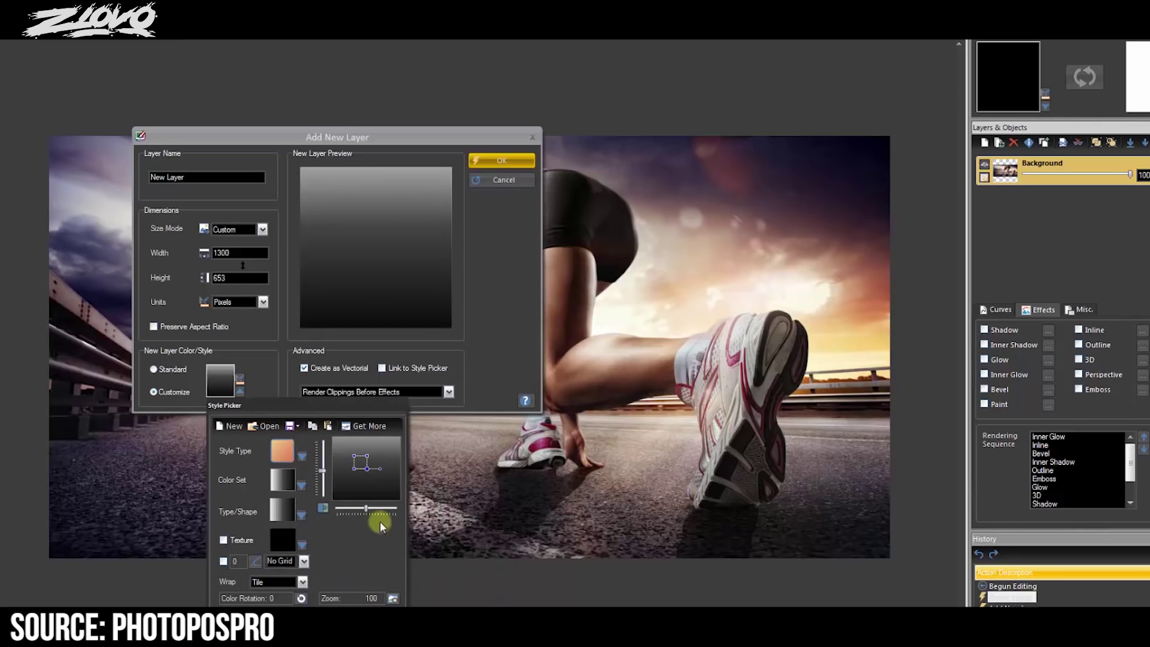
click(489, 162)
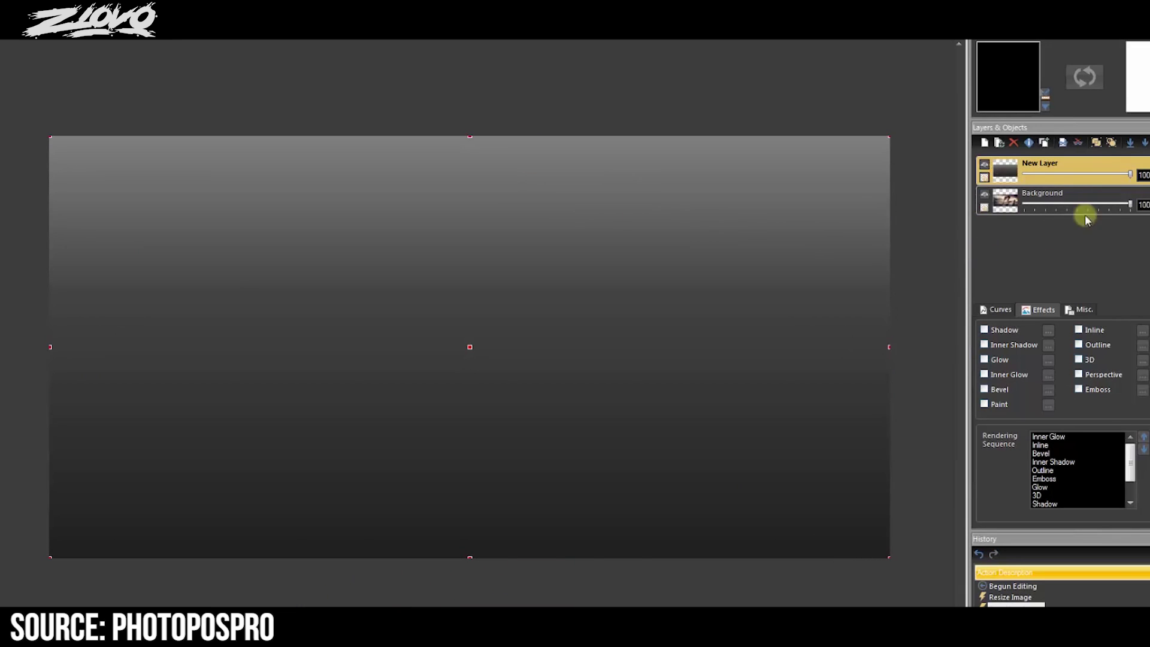
click(1144, 144)
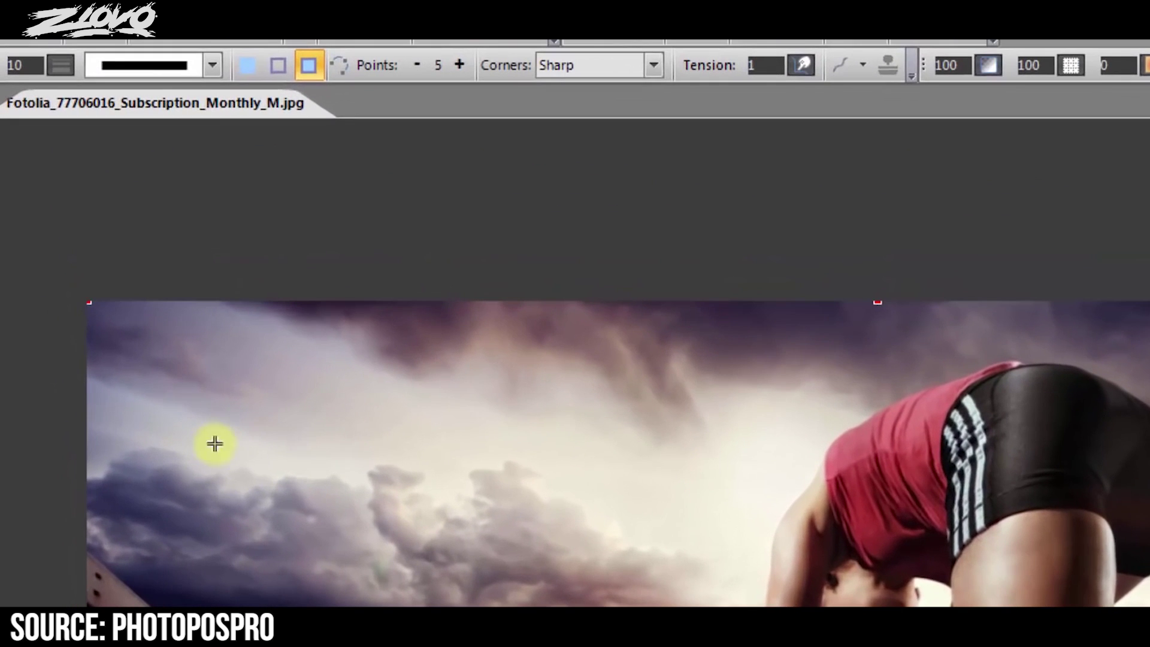
Set the shape to 4 points with Round corners
click(6, 215)
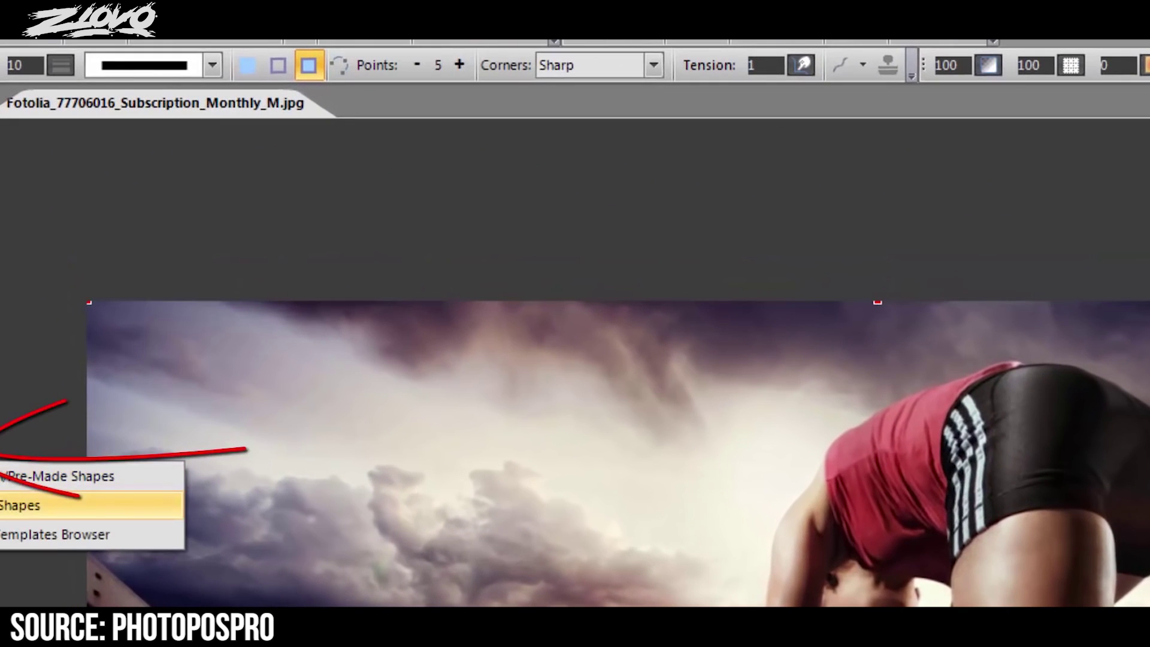
click(418, 65)
click(654, 65)
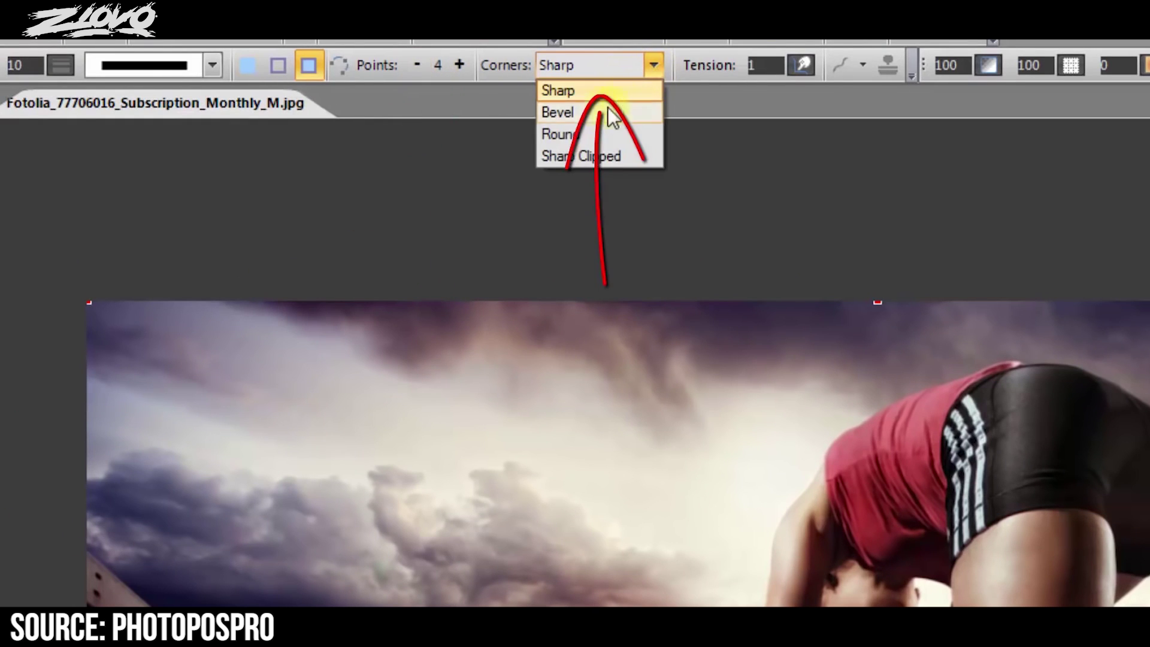
click(593, 134)
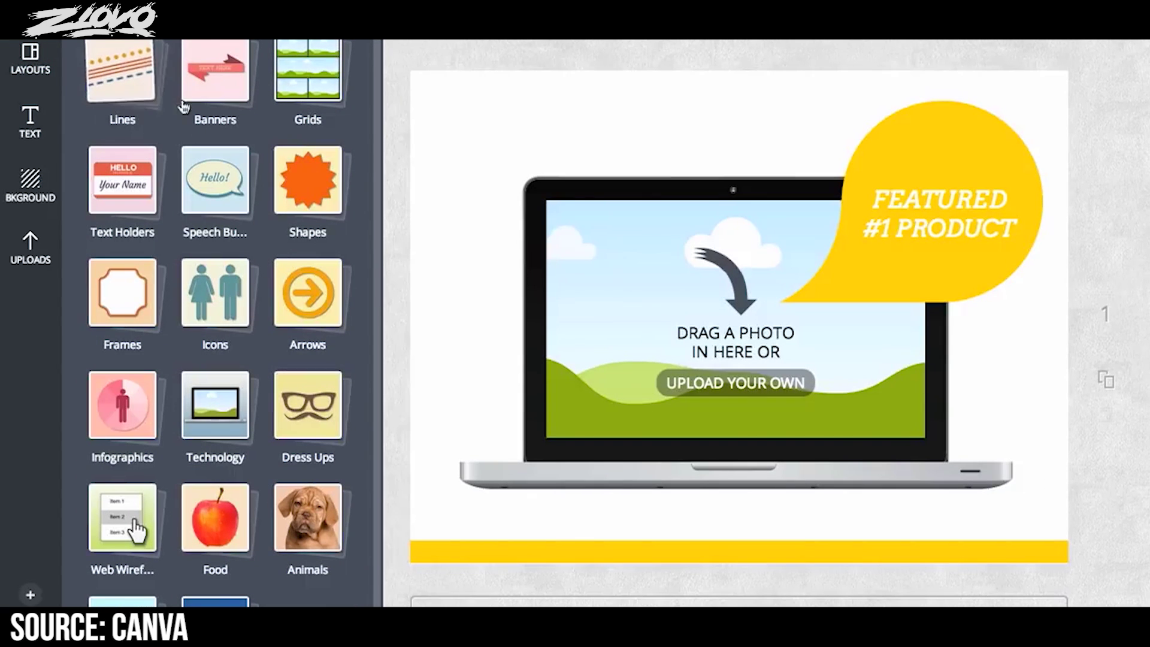
Drop the headset call-centre photo into the laptop screen frame of the template
click(122, 179)
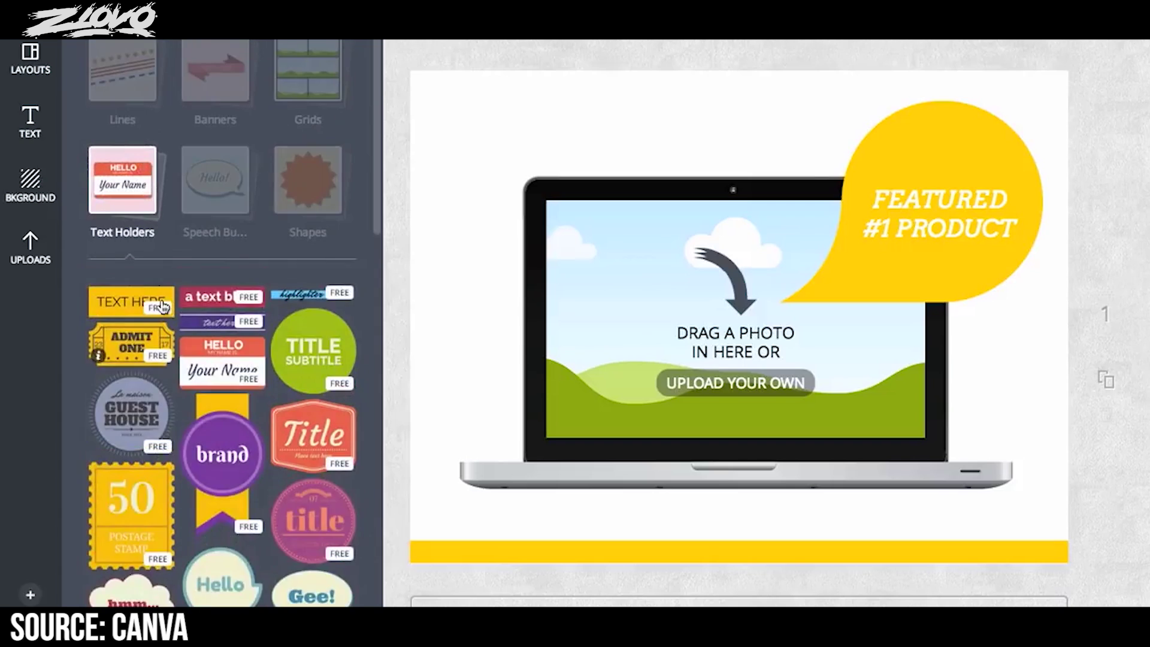
scroll(163, 305, down, 10)
scroll(163, 305, down, 2)
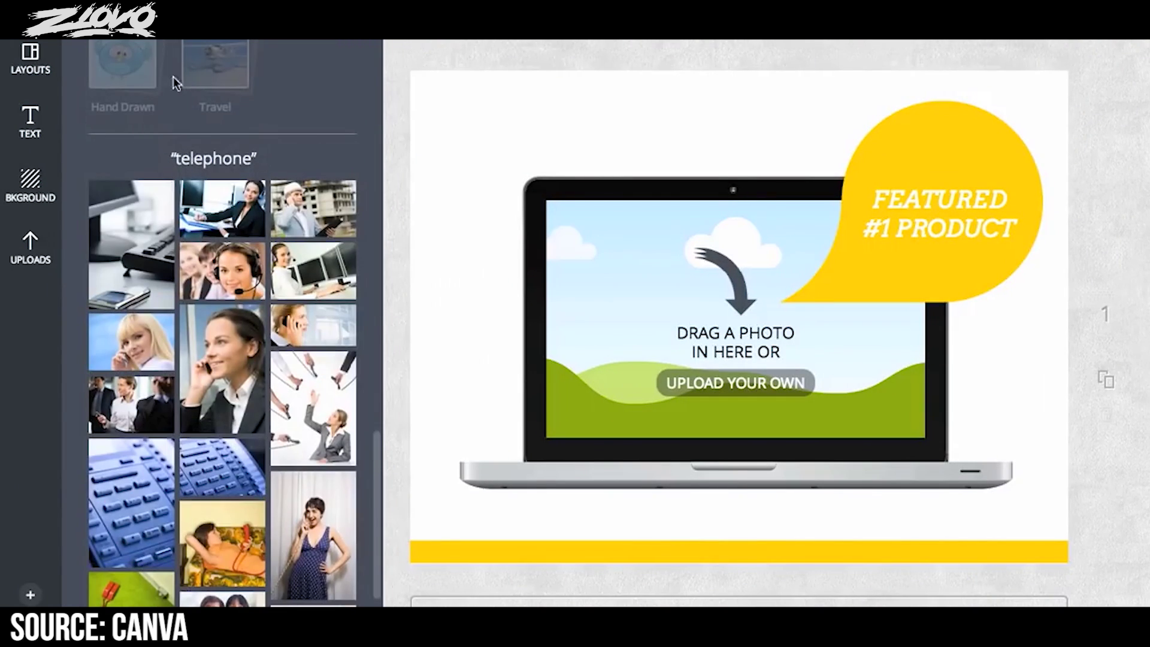
drag(314, 269, 659, 330)
click(418, 410)
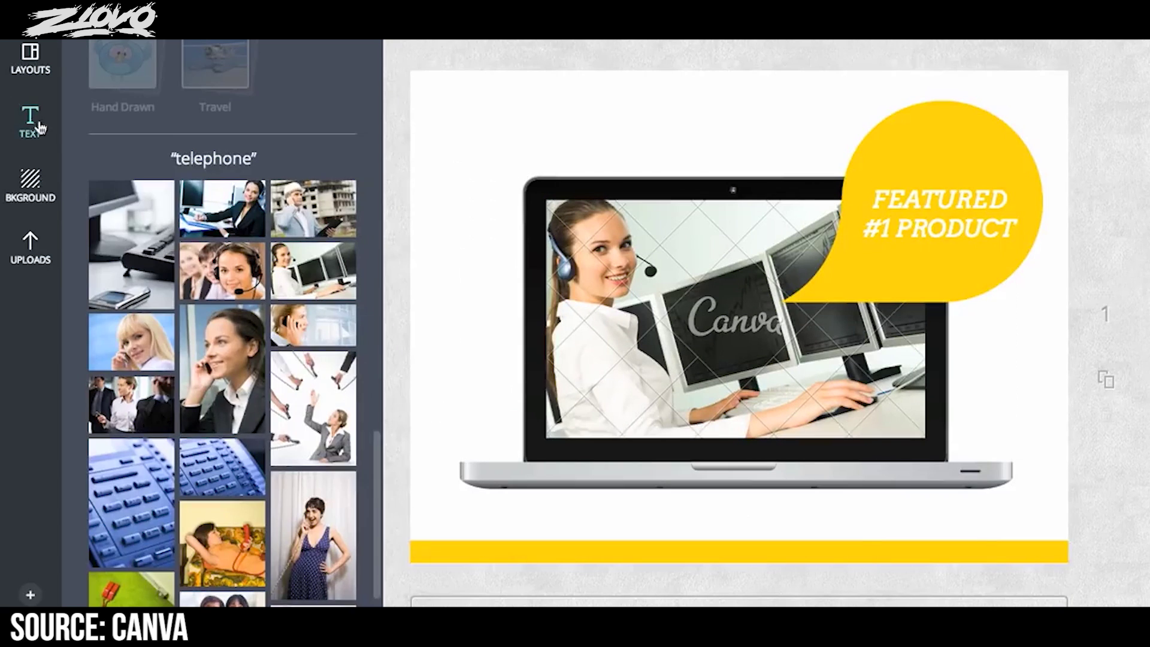
click(40, 127)
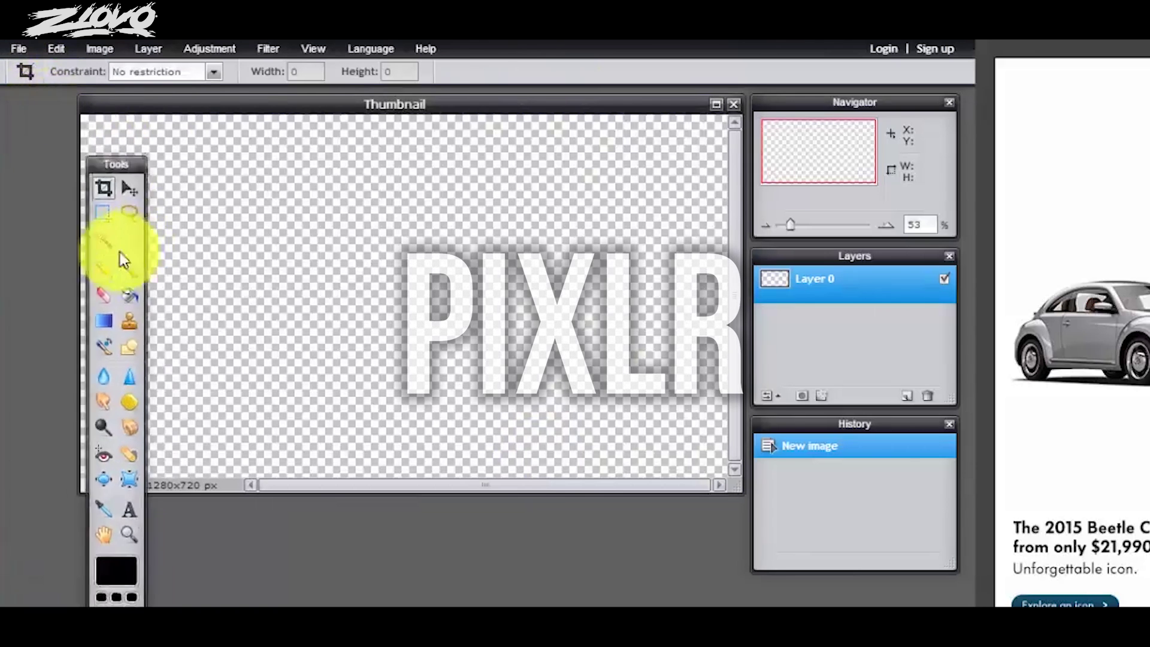
Dock the Tools panel at the left edge, enlarge the image window and zoom to 43%
drag(114, 164, 6, 104)
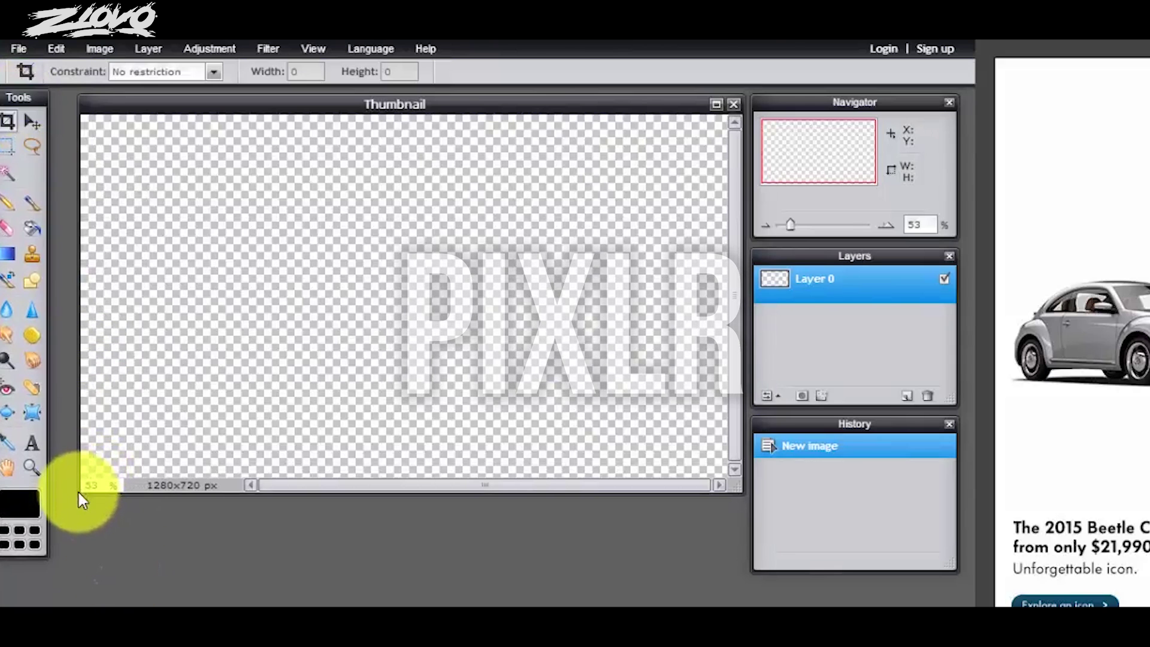
drag(735, 486, 751, 533)
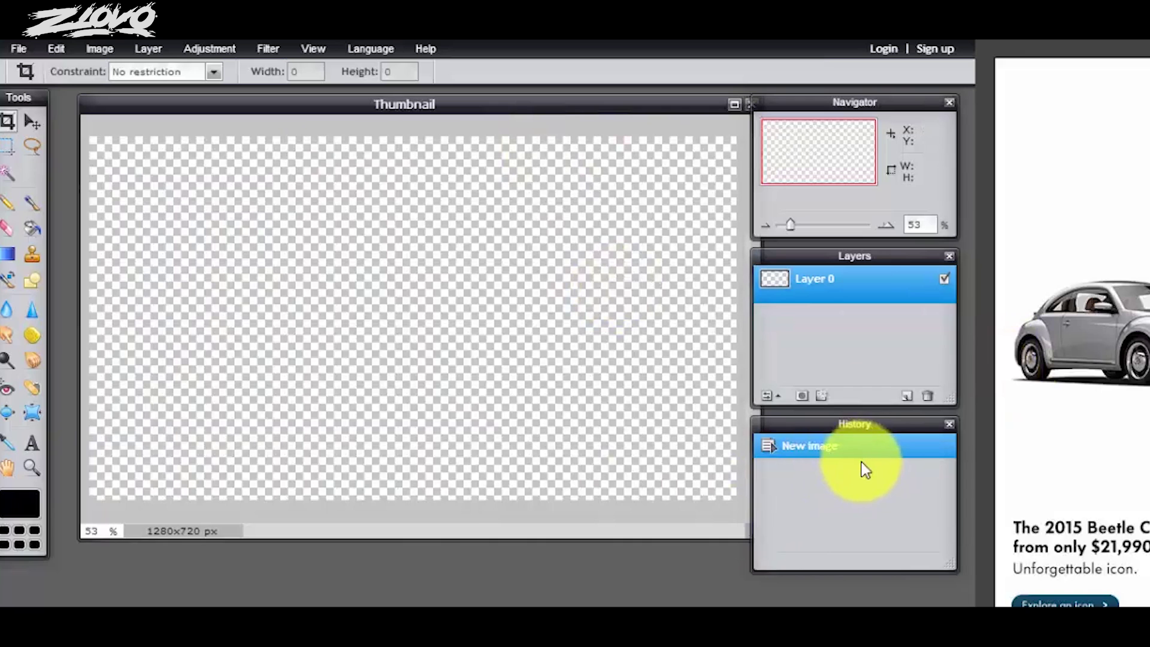
drag(796, 227, 788, 232)
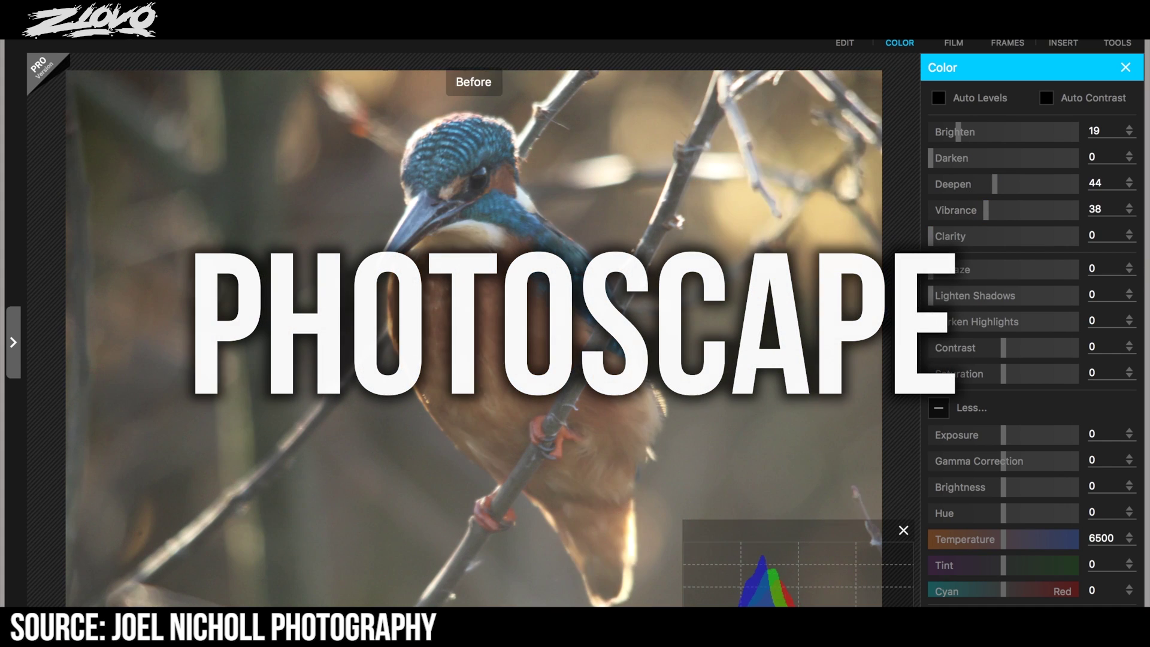
Tweak colour temperature, raise saturation to 6, then choose Sharpen with a mask enabled
drag(1003, 541, 1001, 542)
double_click(998, 542)
click(1008, 371)
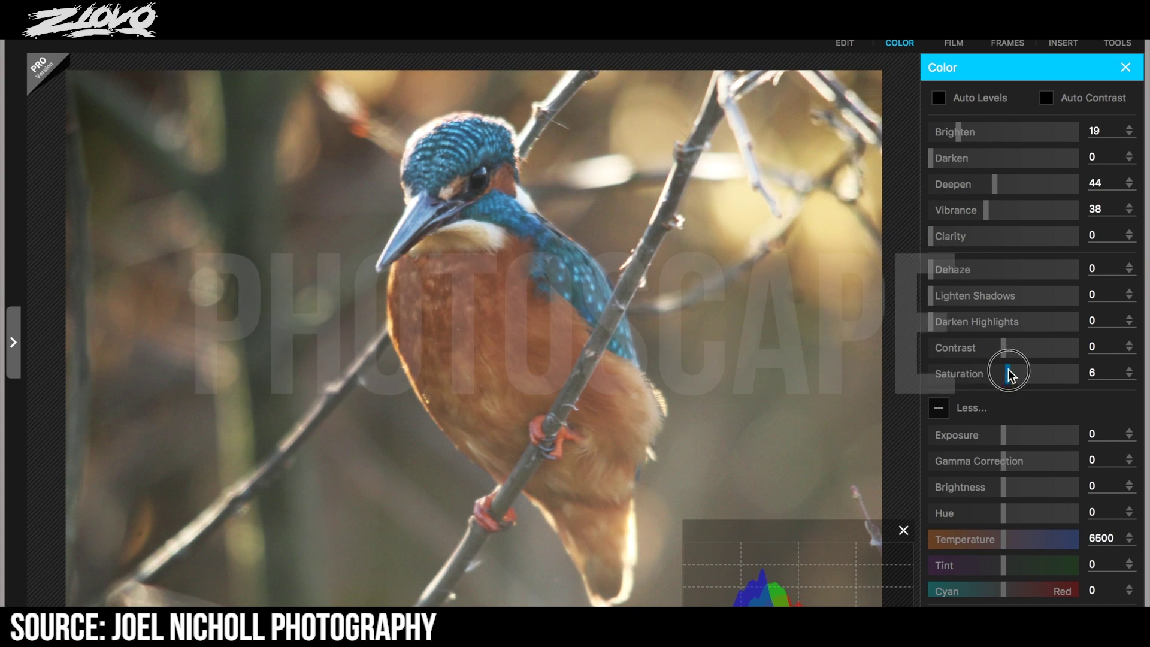
drag(994, 546, 1009, 539)
double_click(995, 541)
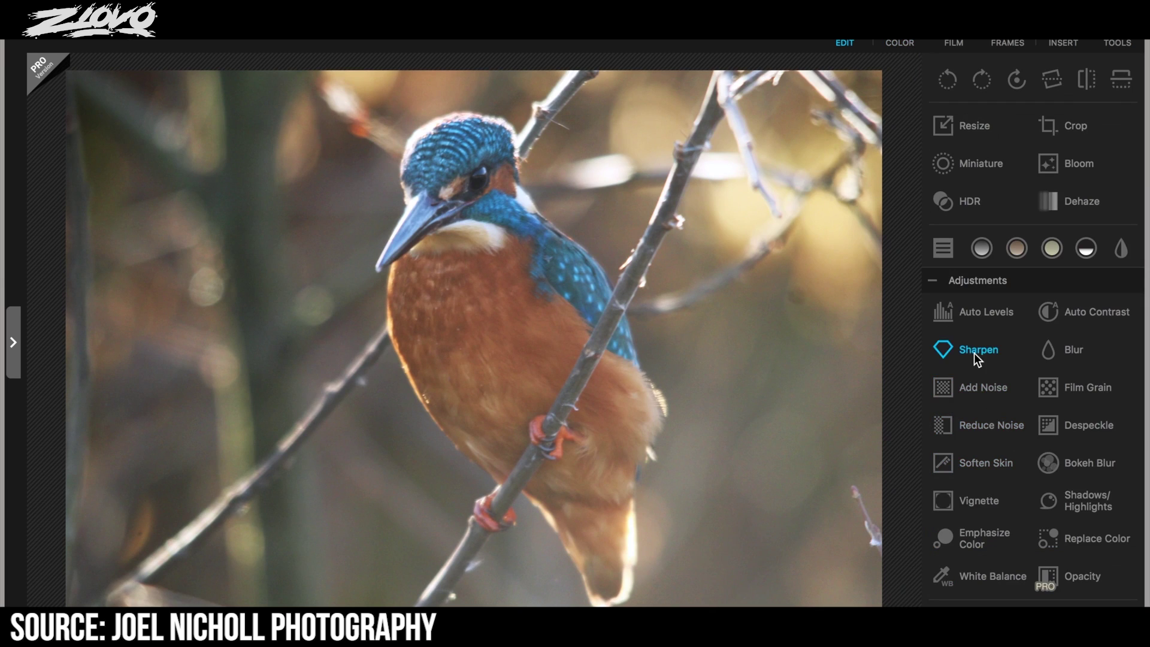
click(974, 354)
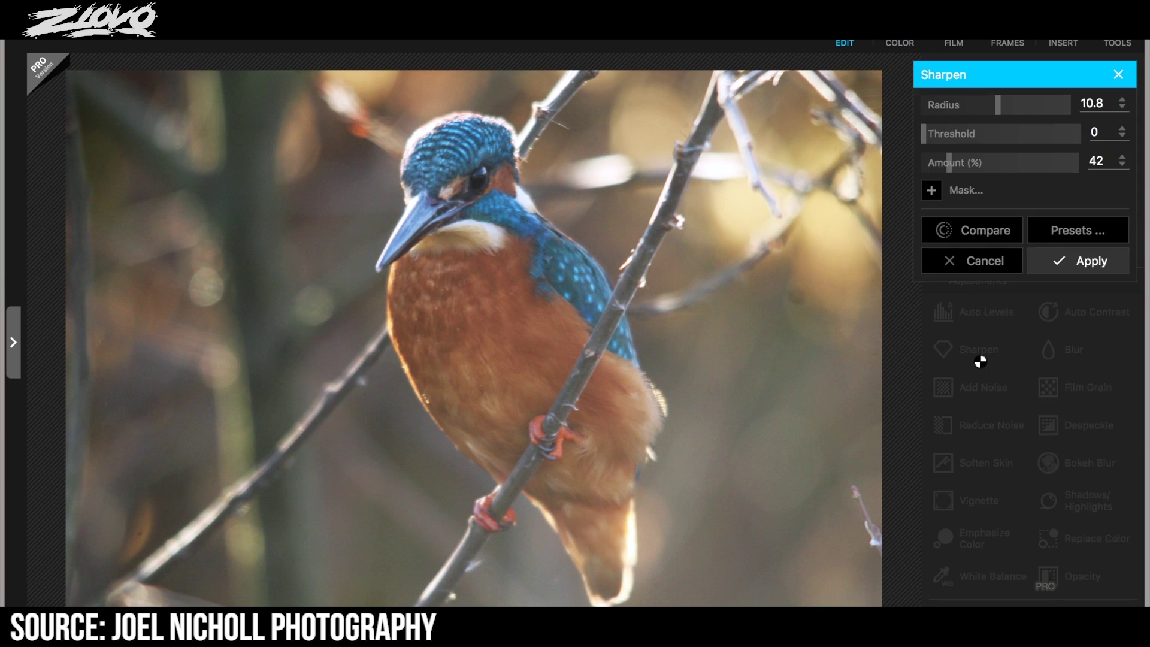
click(932, 191)
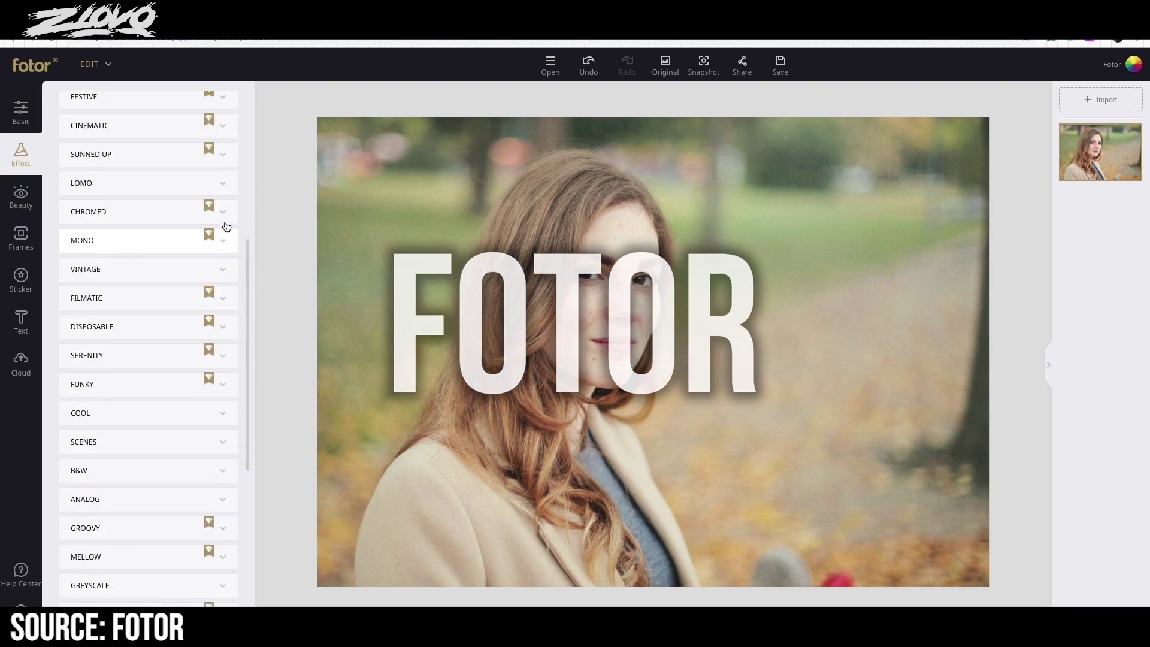
Try the Tilt Shift brush on her face, discard it, then paint colour back with Color Splash
scroll(150, 270, up, 5)
click(157, 147)
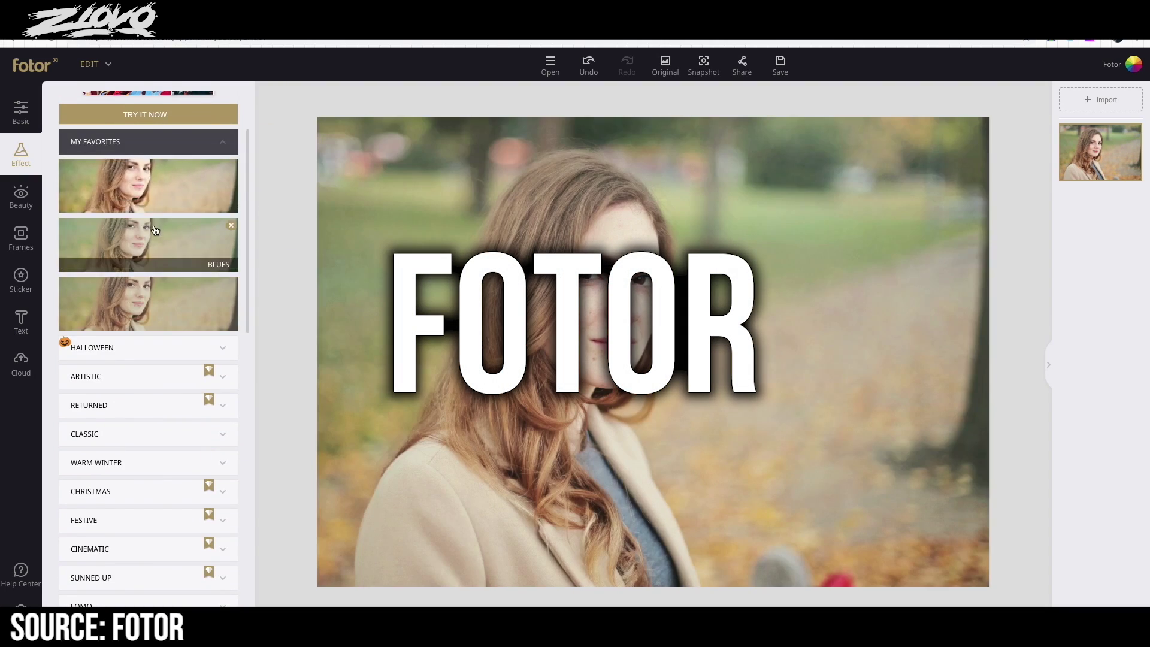
click(165, 147)
scroll(159, 467, down, 10)
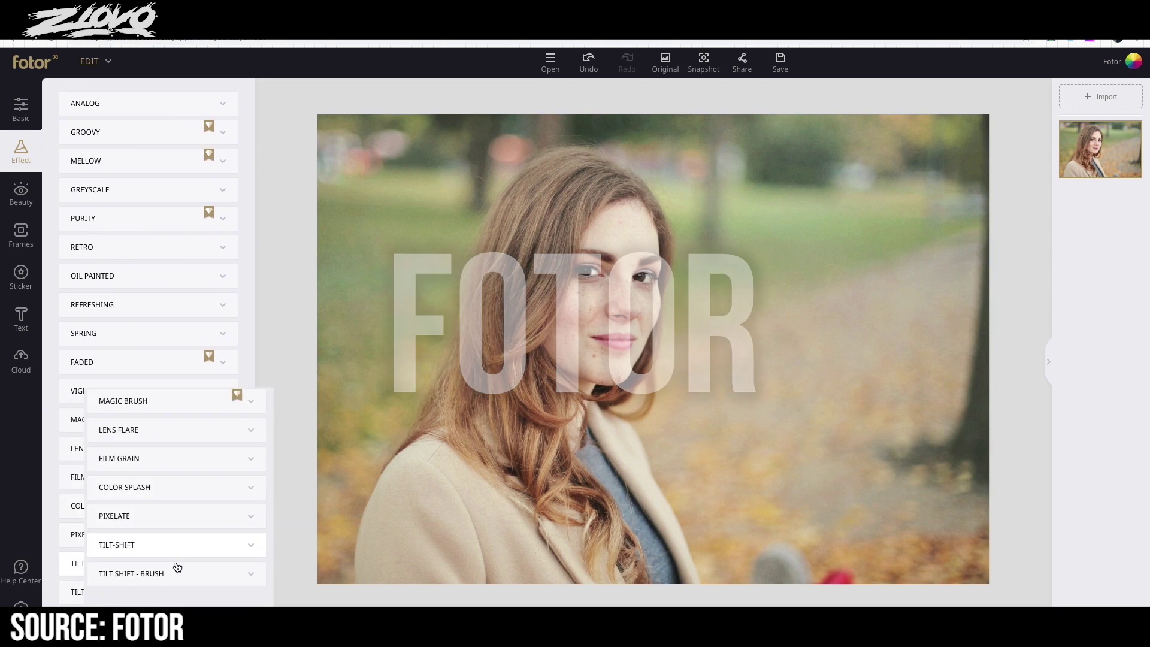
click(147, 593)
mouse_move(635, 219)
mouse_down()
mouse_move(501, 334)
mouse_move(539, 304)
mouse_up()
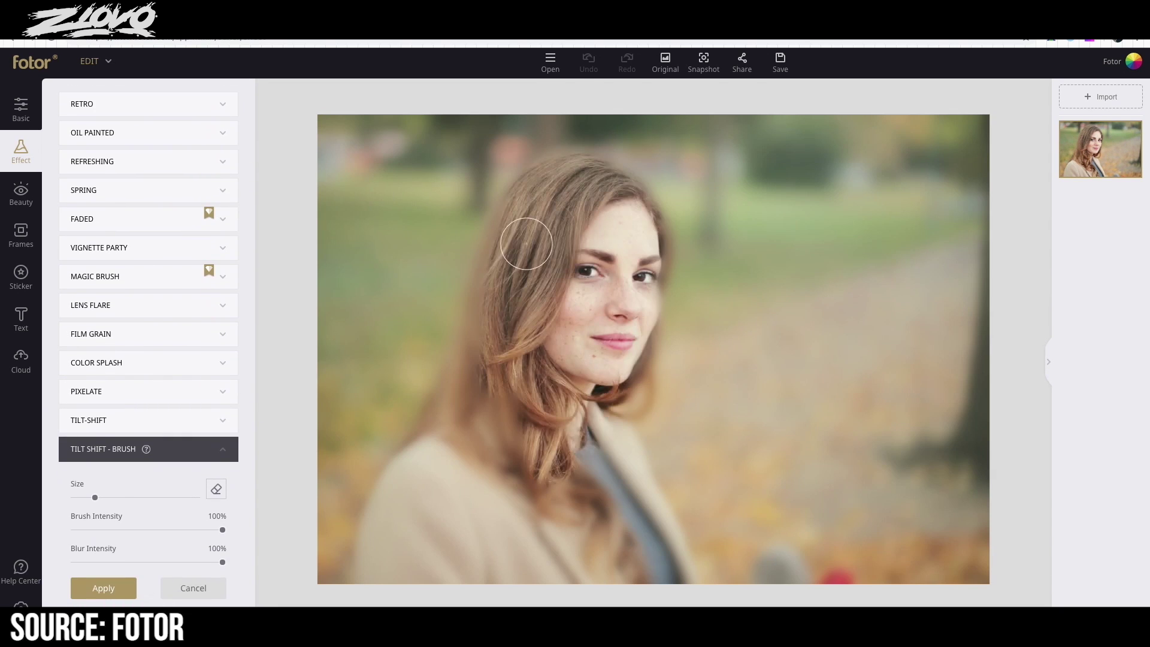
click(180, 593)
click(150, 503)
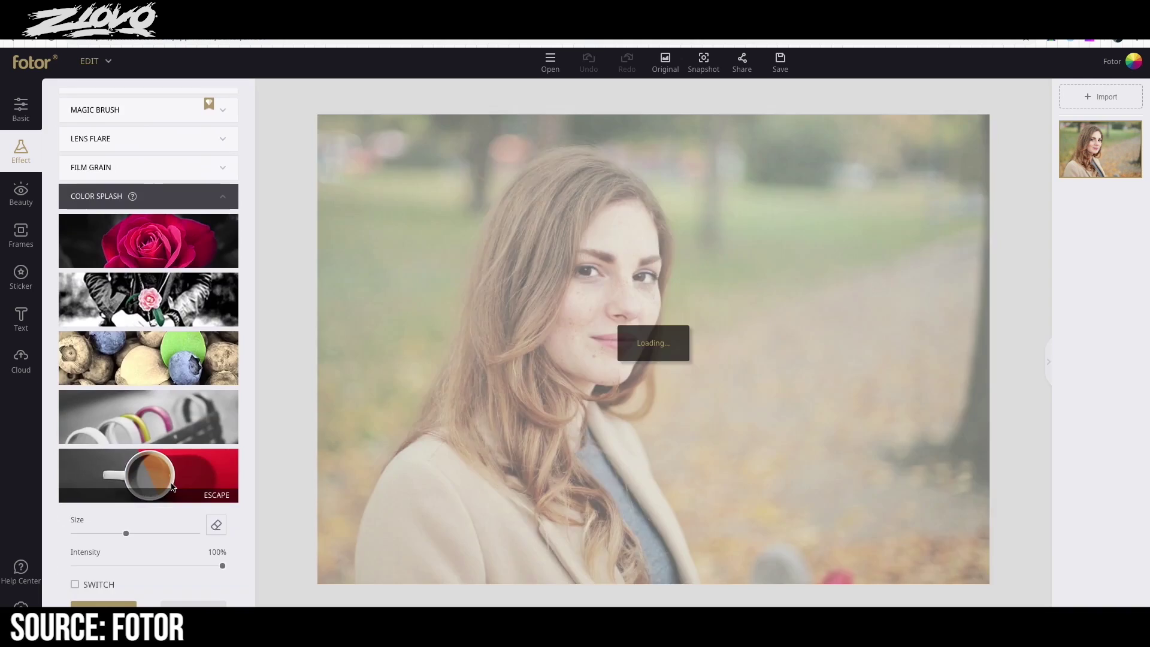
drag(599, 299, 581, 209)
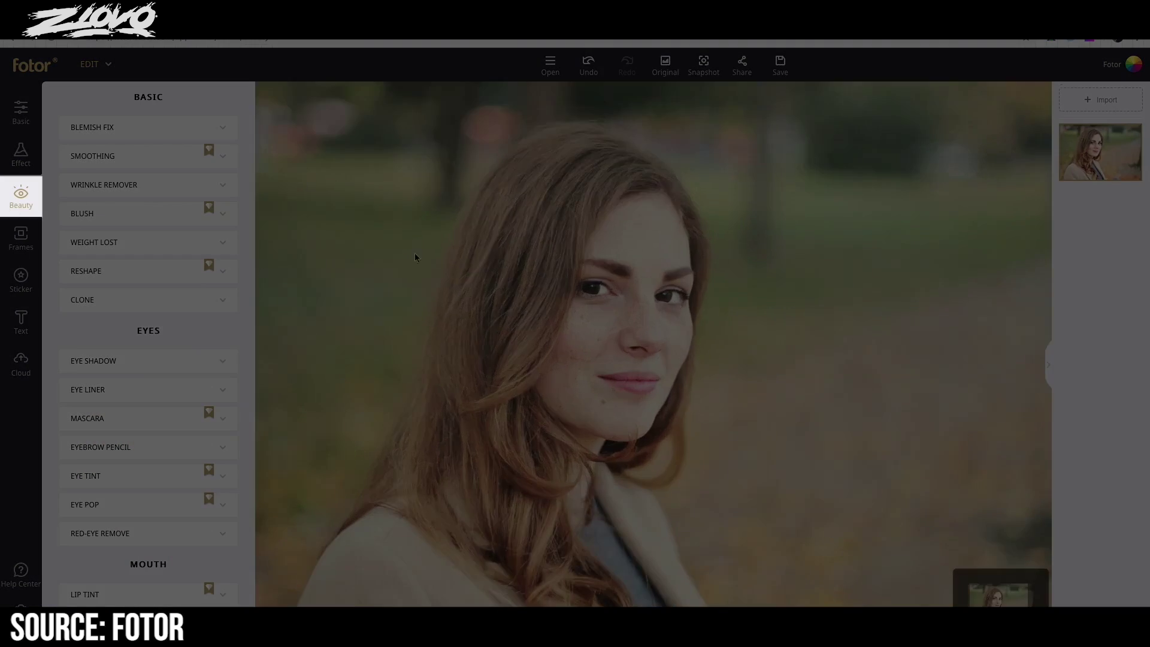
Step through the Blemish Fix and Smoothing retouches to the Mascara brush for her eyes
click(92, 127)
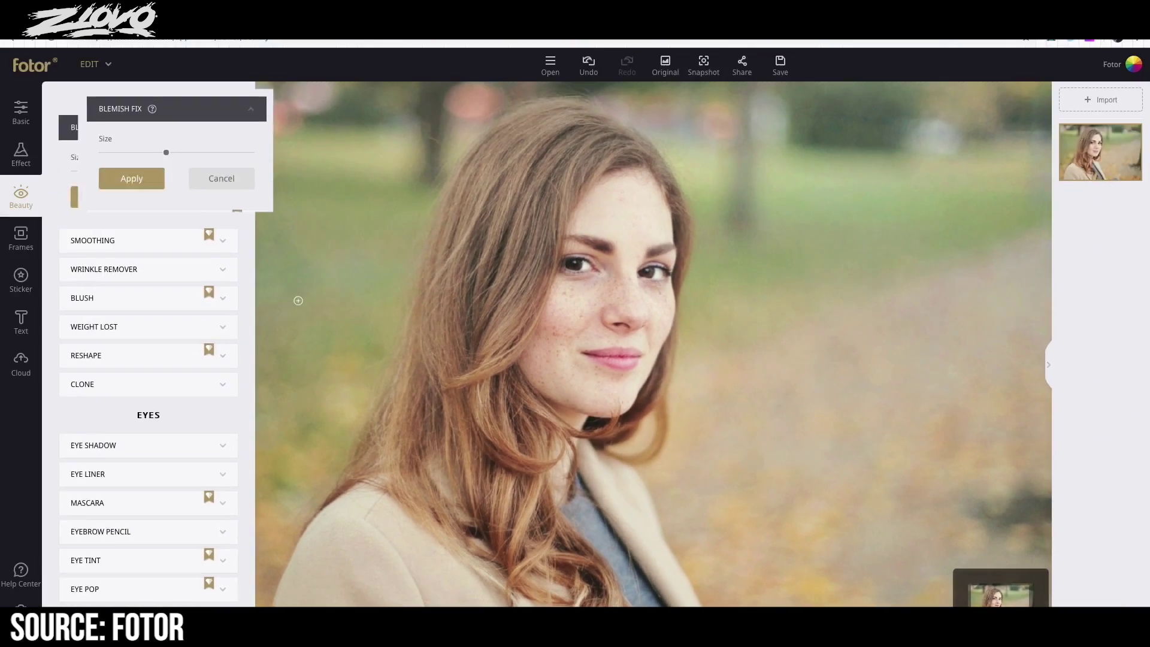
click(92, 240)
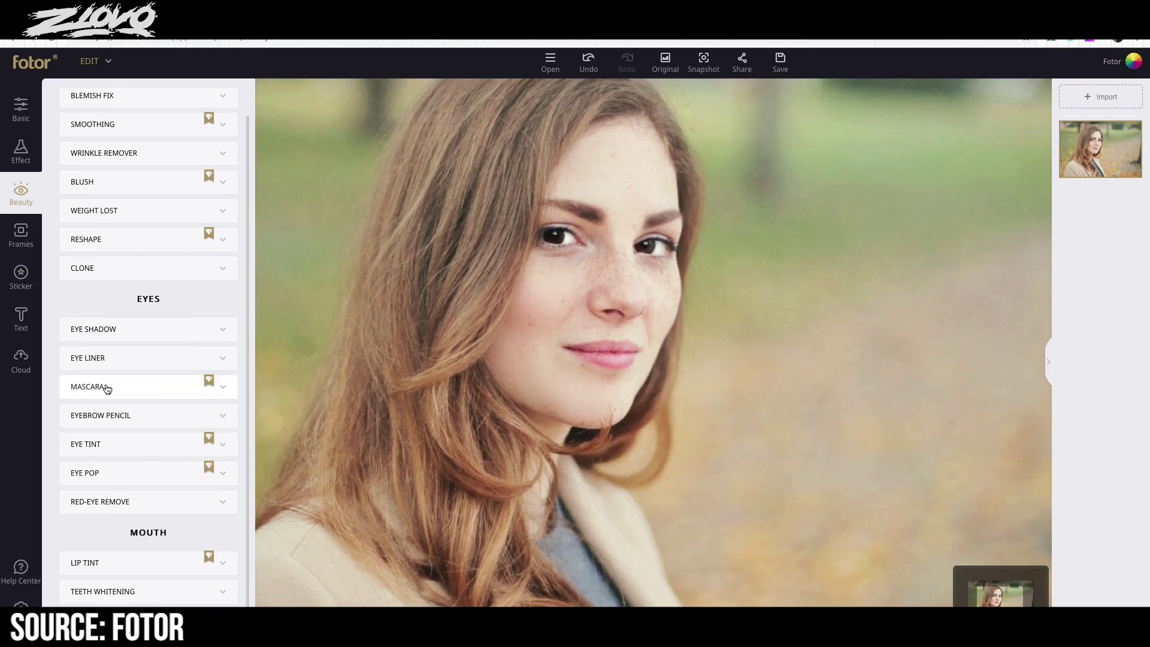
click(90, 387)
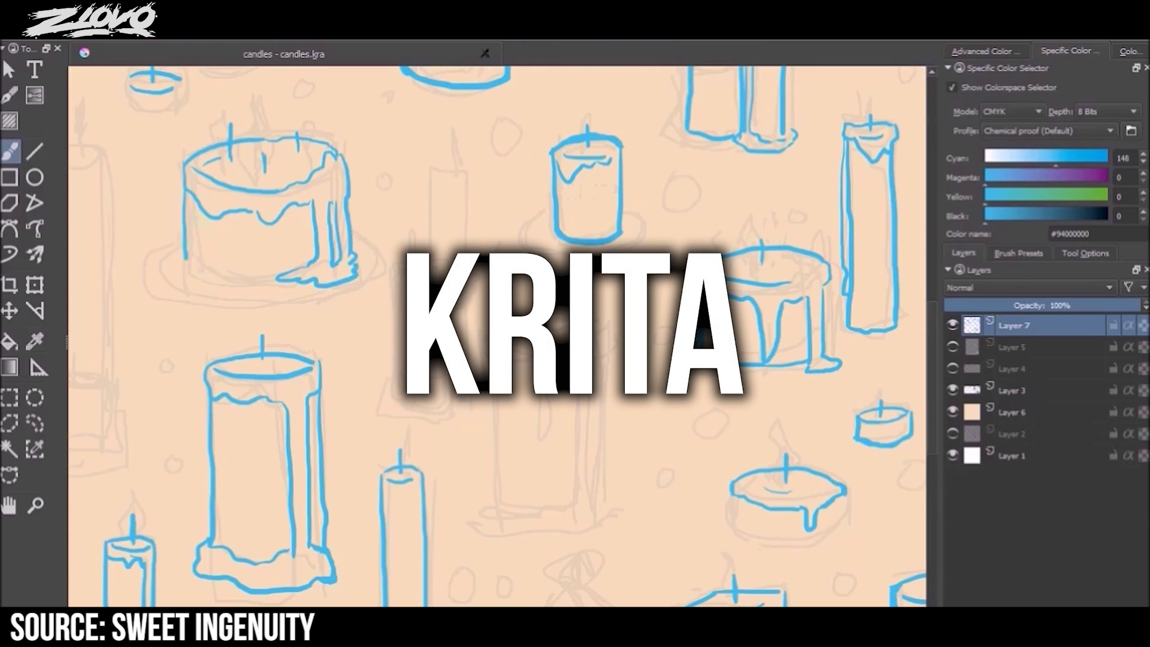
Draw a new tall blue candle outline mid-canvas over the pencil sketch
scroll(503, 335, down, 2)
mouse_move(398, 226)
mouse_down()
mouse_move(398, 365)
mouse_move(431, 227)
mouse_up()
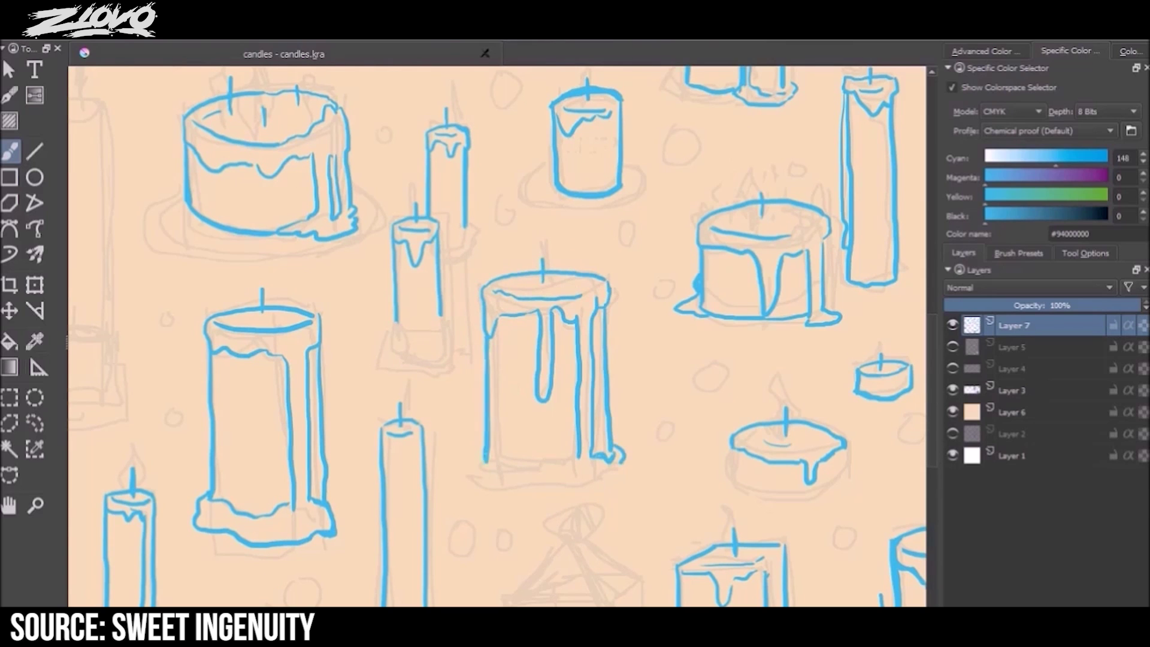
scroll(497, 335, down, 5)
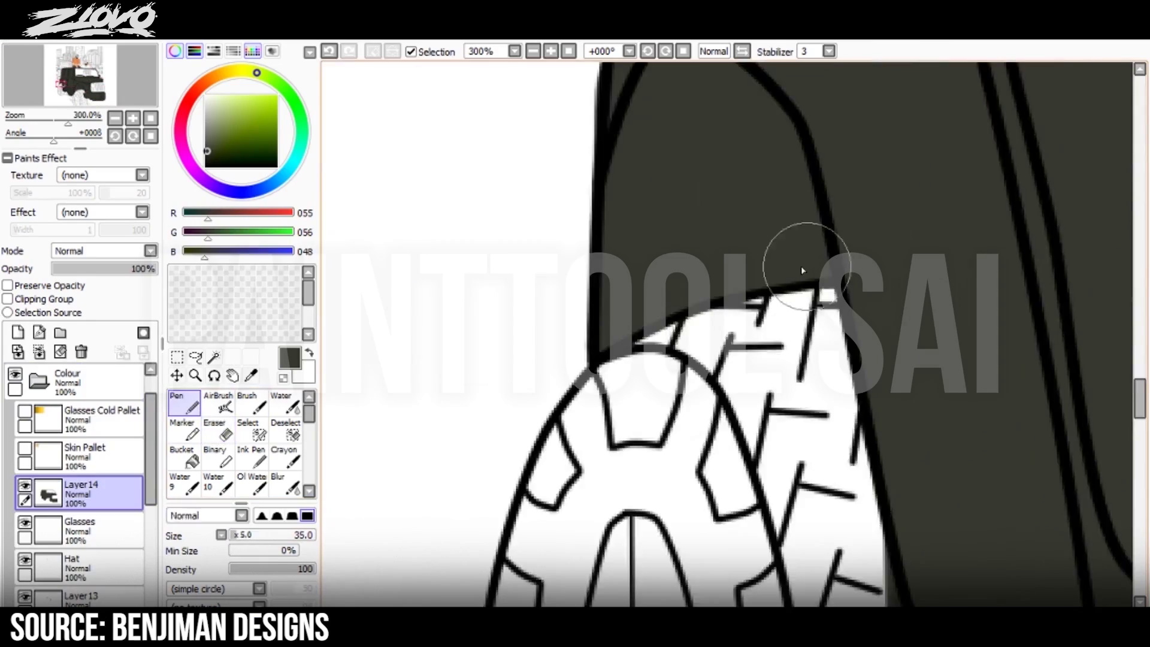
Erase stray dark strokes and excess window colour around the van's windshield, switching between Eraser and Pen
mouse_move(803, 271)
mouse_down()
mouse_move(788, 334)
mouse_move(565, 256)
mouse_move(678, 369)
mouse_up()
scroll(566, 256, down, 2)
key(e)
scroll(679, 357, up, 1)
mouse_move(816, 406)
mouse_down()
mouse_move(760, 442)
mouse_move(598, 385)
mouse_move(502, 414)
mouse_up()
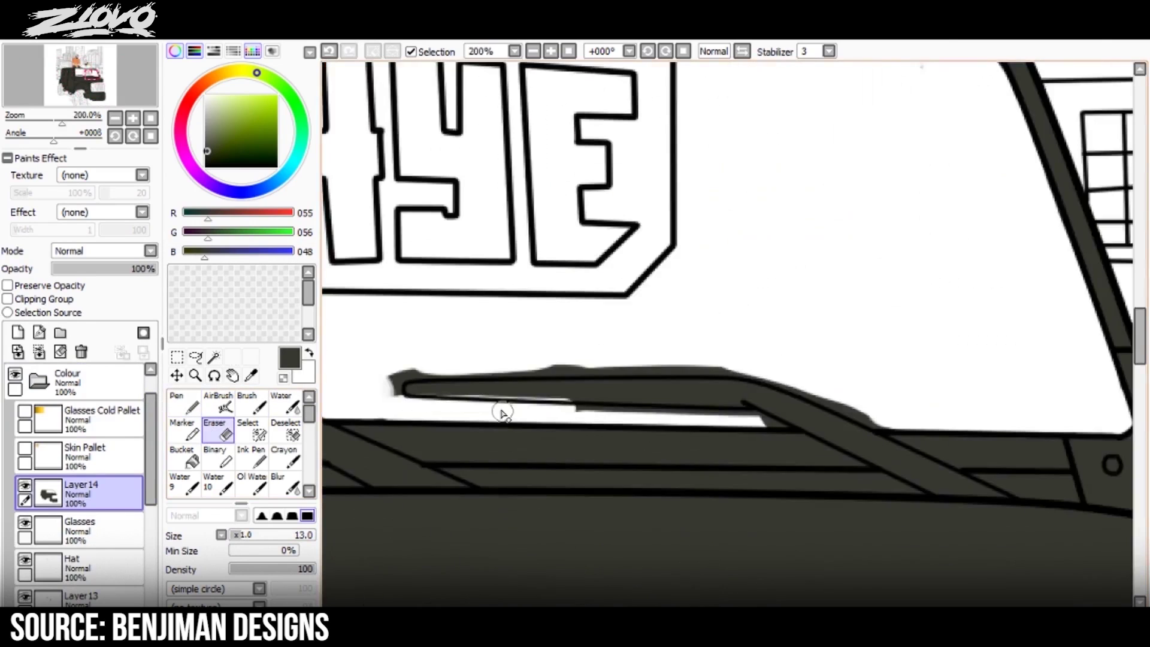
scroll(732, 367, up, 2)
key(n)
scroll(411, 435, down, 8)
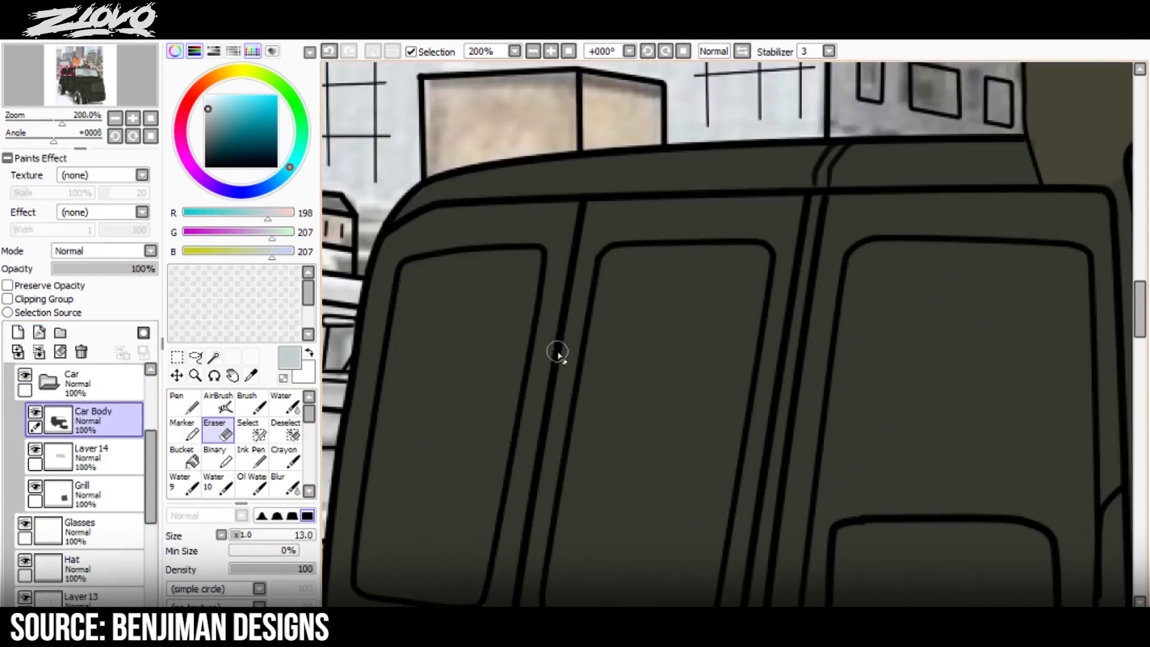
drag(557, 352, 450, 357)
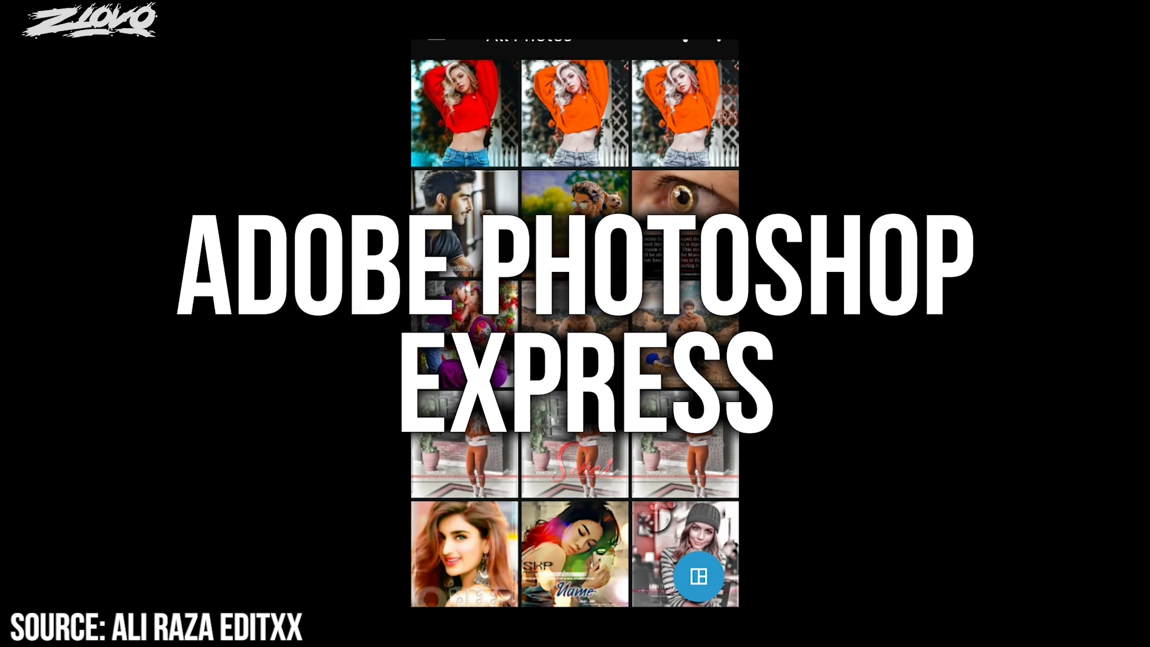
Open the red-sweater photo and apply the Carmine filter at reduced strength
click(465, 113)
drag(659, 504, 372, 503)
mouse_move(599, 509)
mouse_down()
mouse_move(509, 509)
mouse_move(599, 509)
mouse_up()
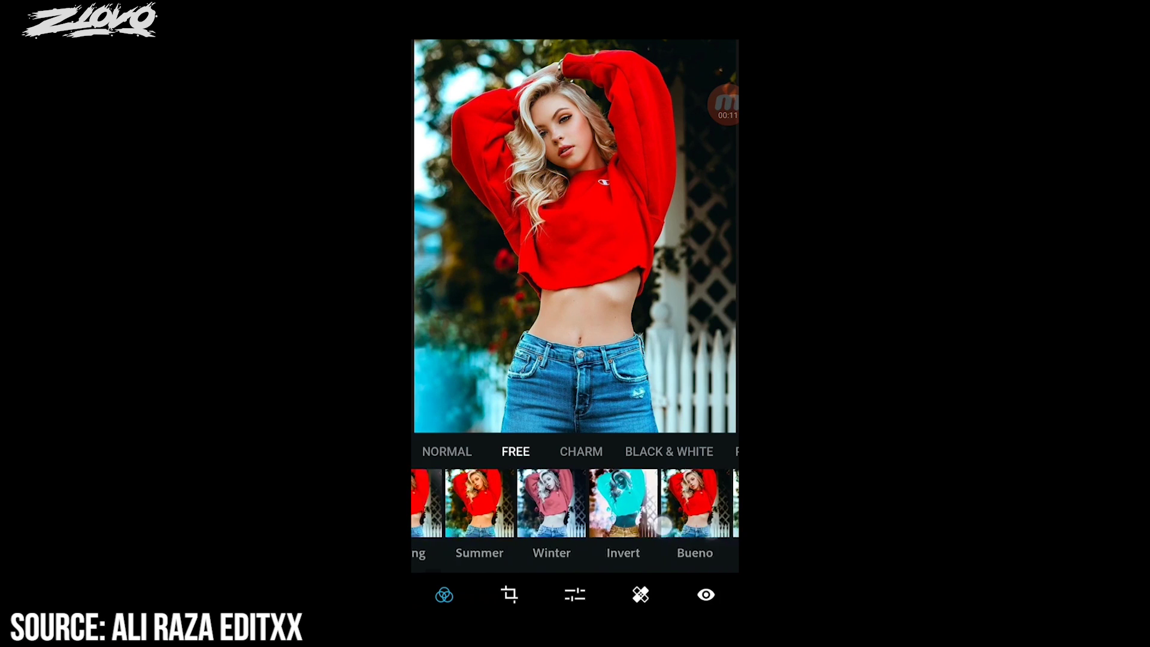
drag(689, 515, 503, 527)
drag(731, 539, 549, 545)
drag(707, 515, 511, 563)
drag(704, 544, 514, 556)
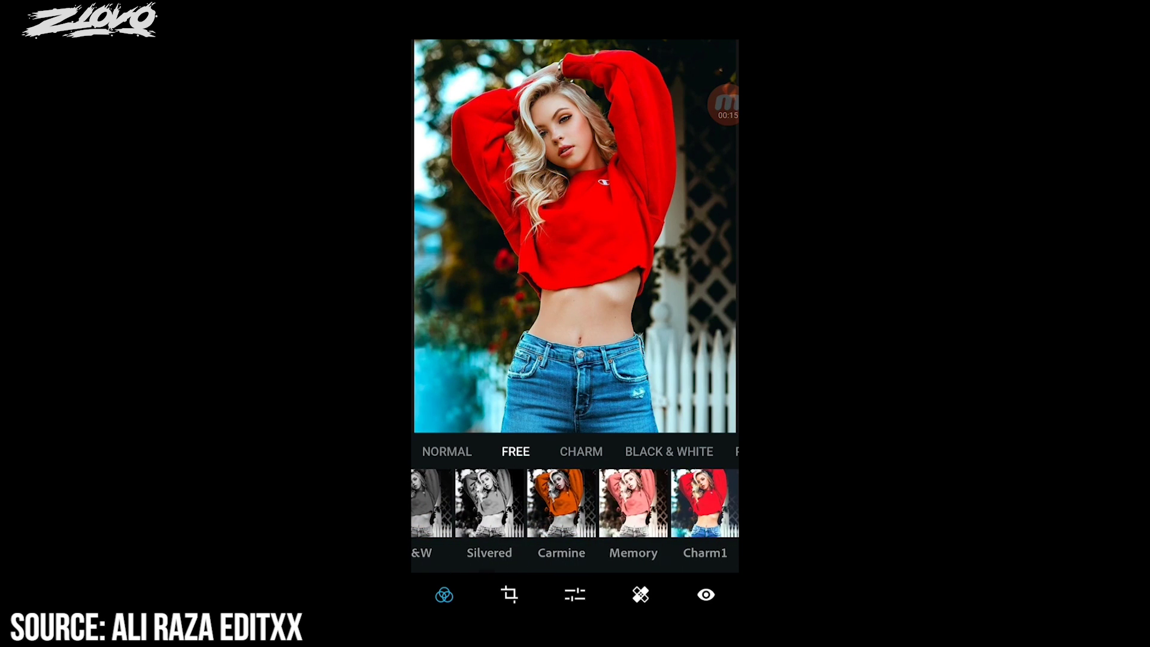
click(568, 511)
drag(575, 414, 500, 444)
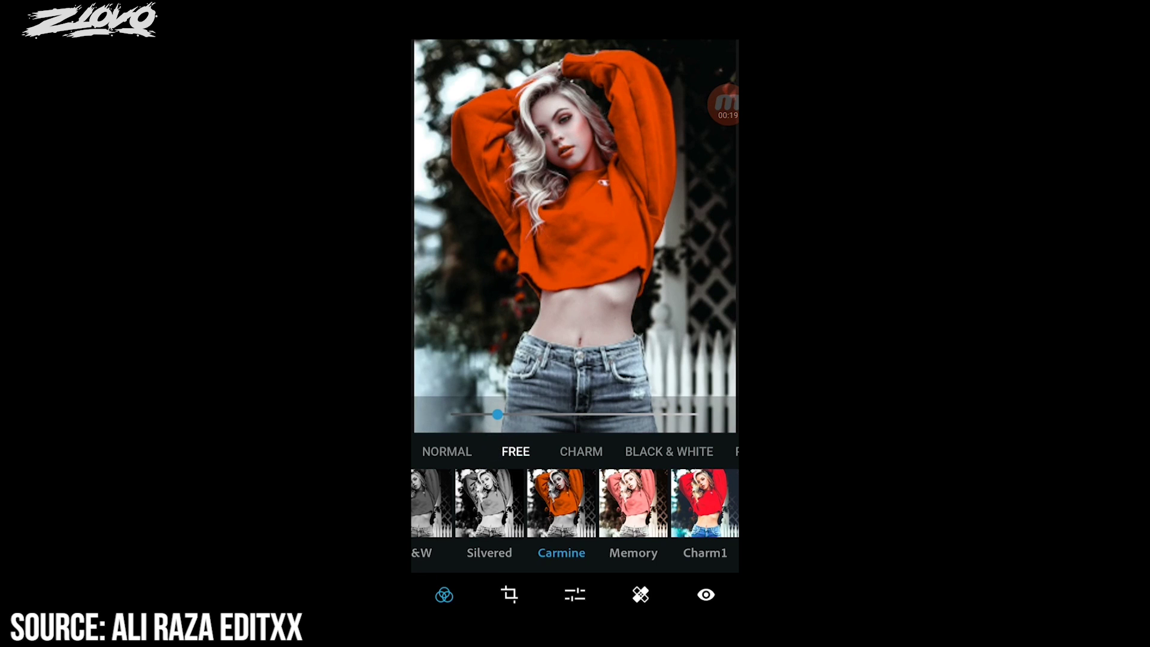
Lower Highlights to -91 and raise Shadows to 96
click(575, 594)
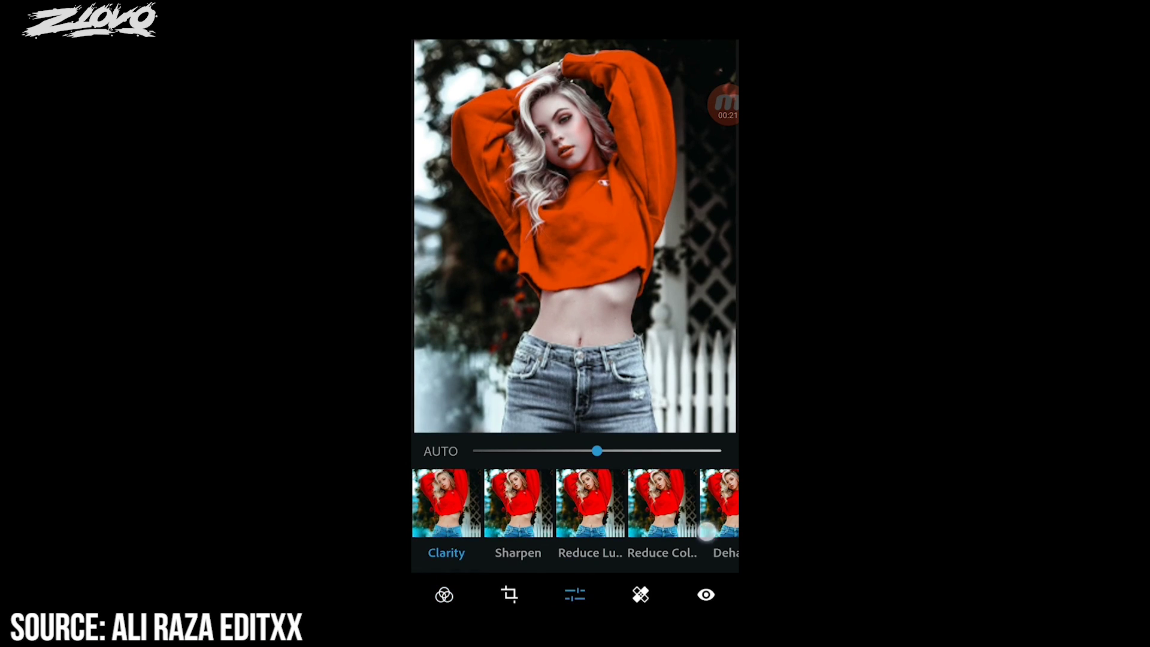
drag(695, 509, 621, 539)
drag(597, 450, 476, 451)
click(593, 516)
drag(597, 450, 717, 448)
Set Exposure to 24 and save the edited photo to the Gallery
drag(503, 515, 579, 515)
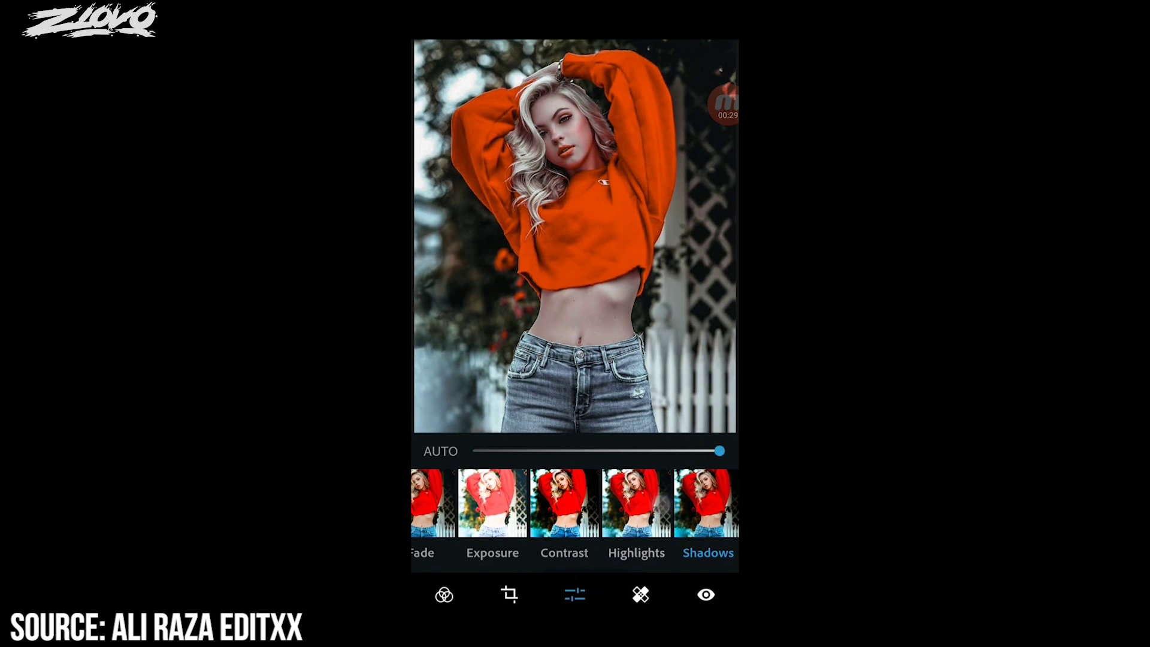
drag(510, 515, 609, 515)
click(587, 515)
drag(597, 450, 616, 454)
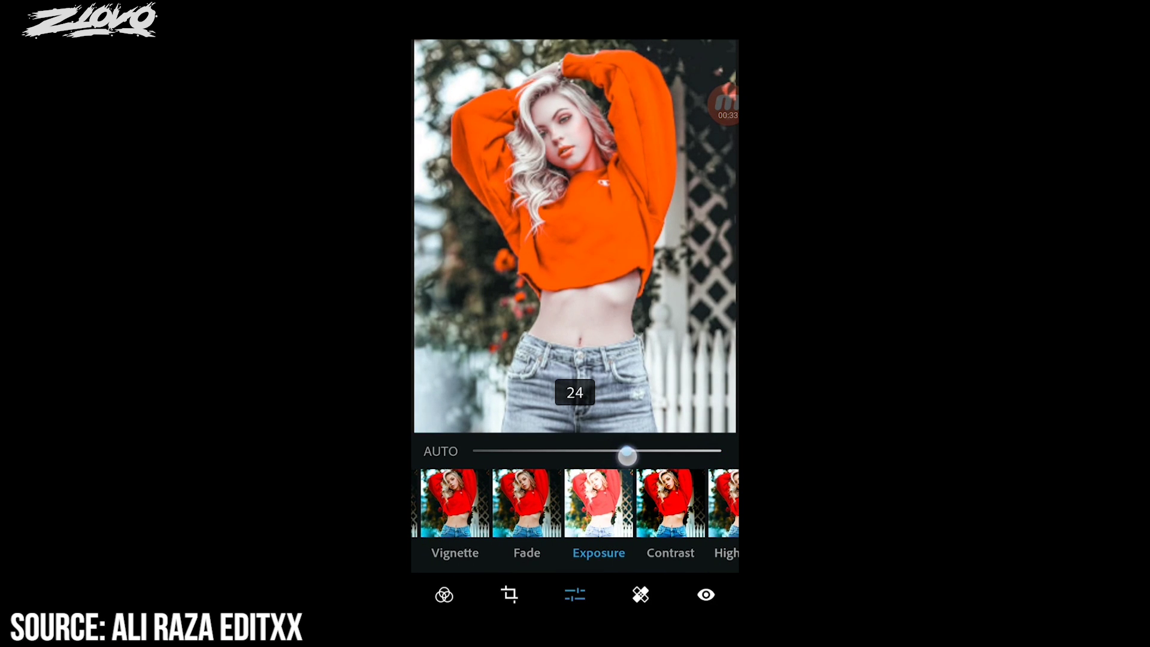
drag(628, 457, 628, 458)
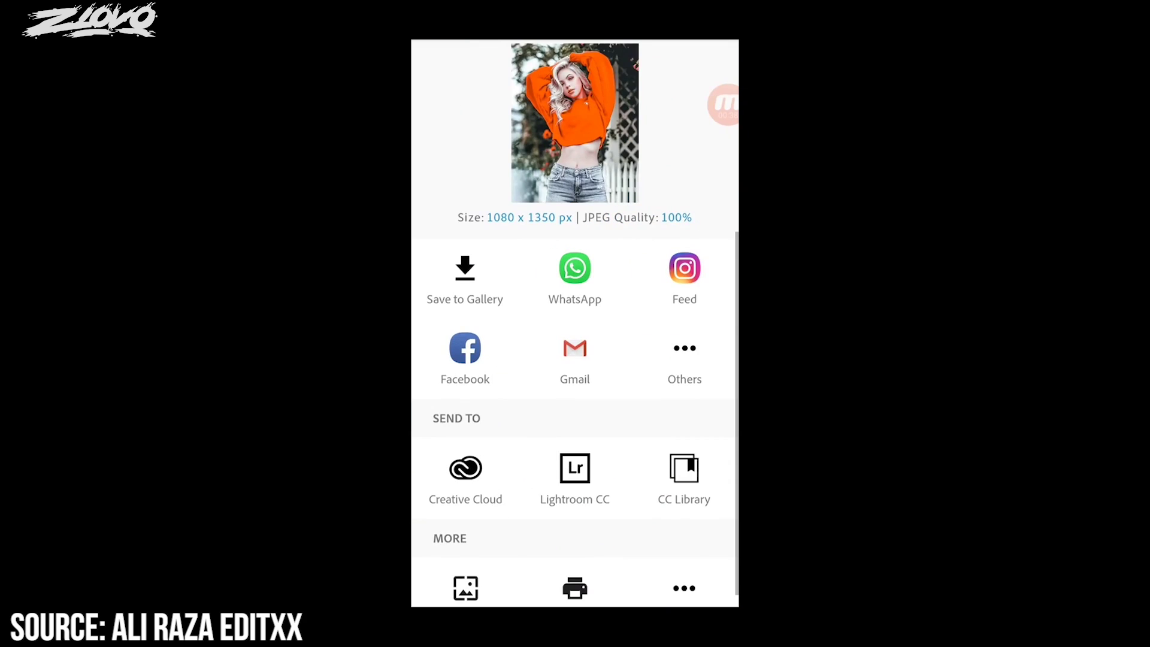
click(483, 279)
click(698, 342)
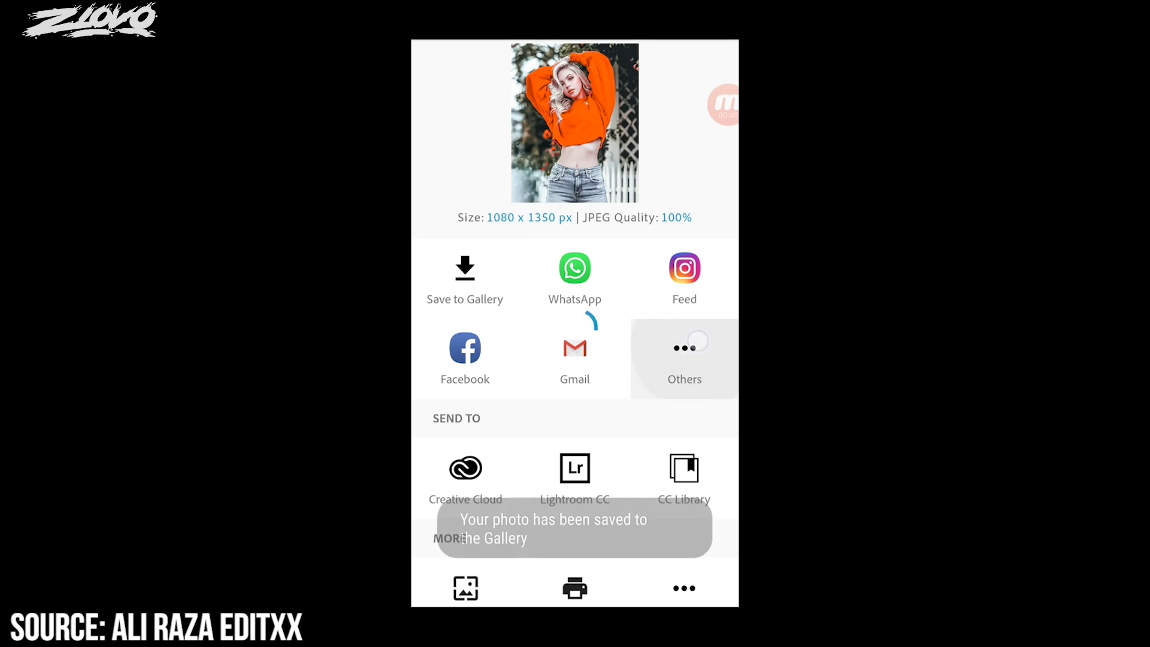